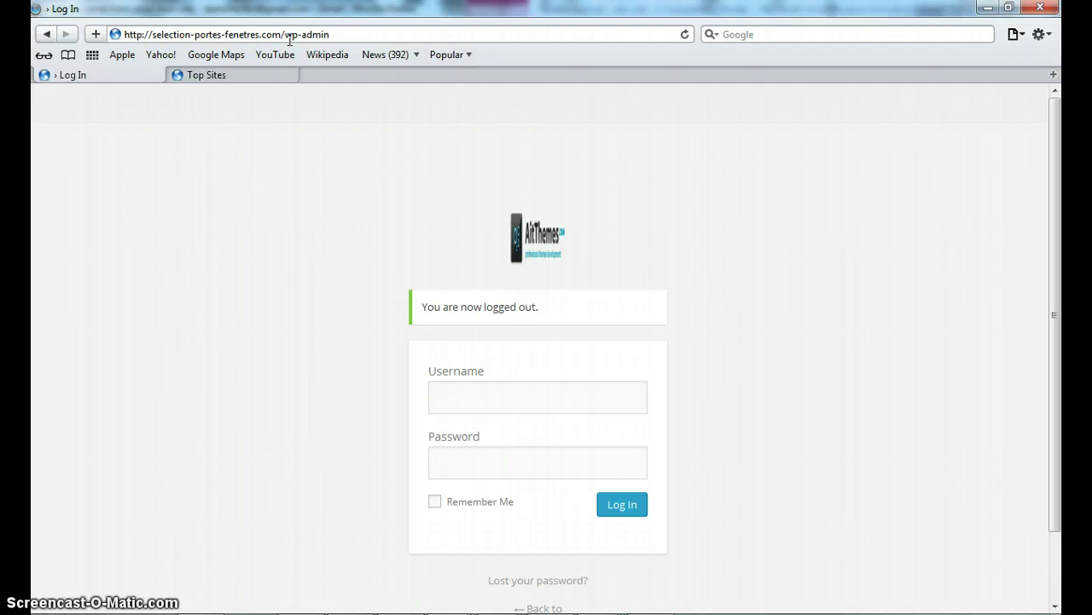
- Log in to the selection-portes-fenetres.com WordPress admin with the admin username and password
{"action": "left_click", "coordinate": [329, 35]}
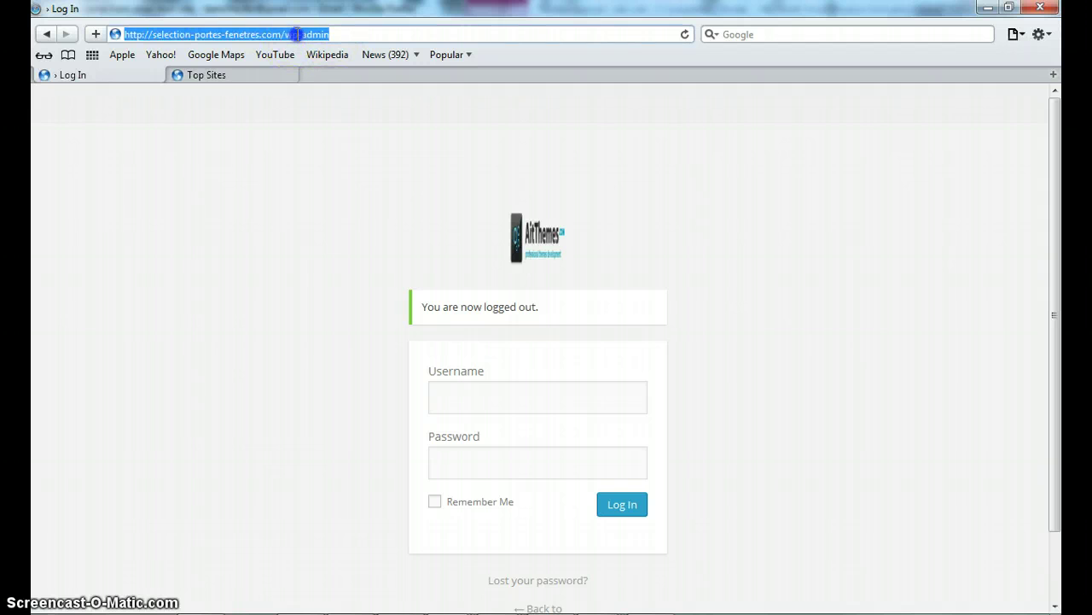
{"action": "left_click", "coordinate": [465, 407]}
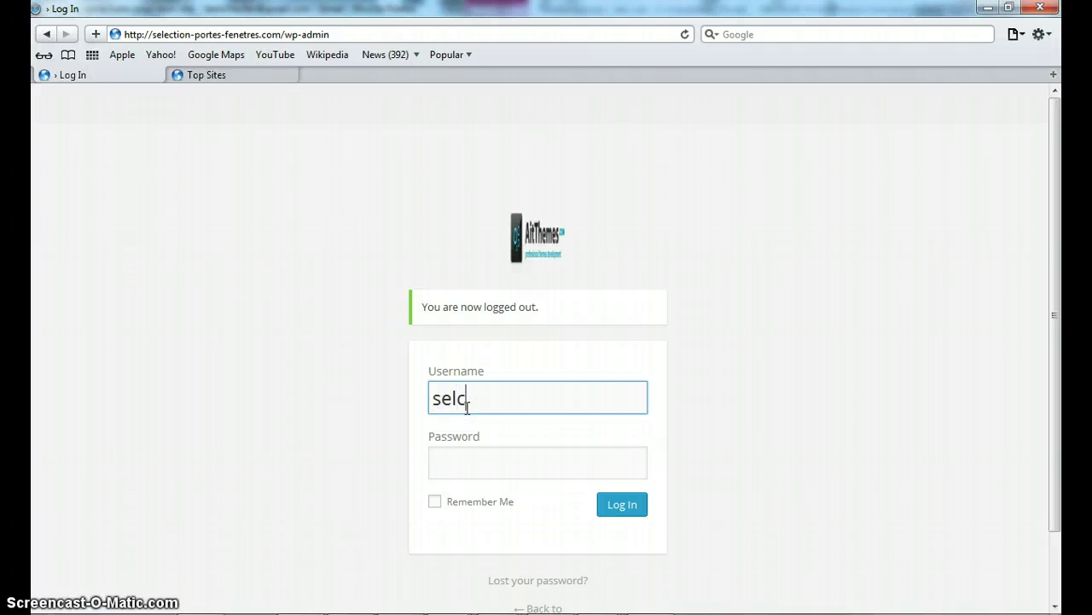
{"action": "type", "text": "selection_adm"}
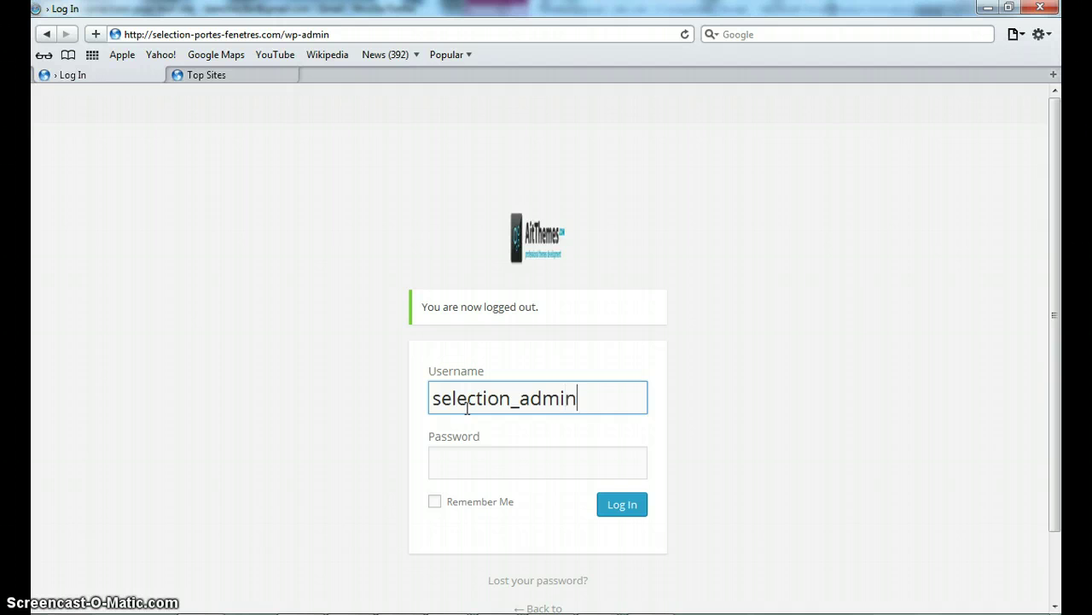
{"action": "type", "text": "in"}
{"action": "left_click", "coordinate": [457, 455]}
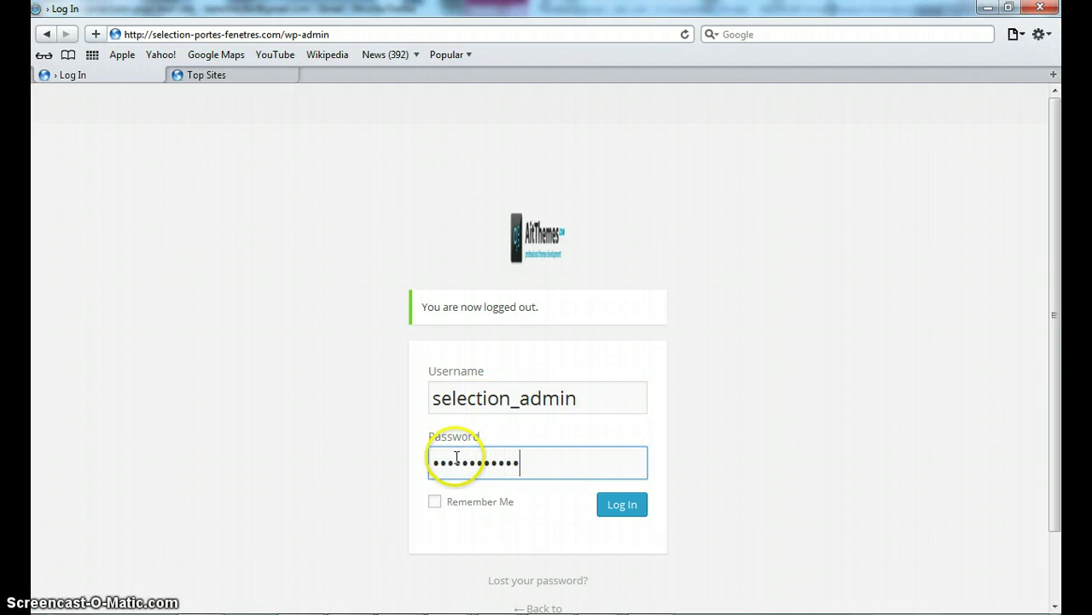
{"action": "left_click", "coordinate": [609, 504]}
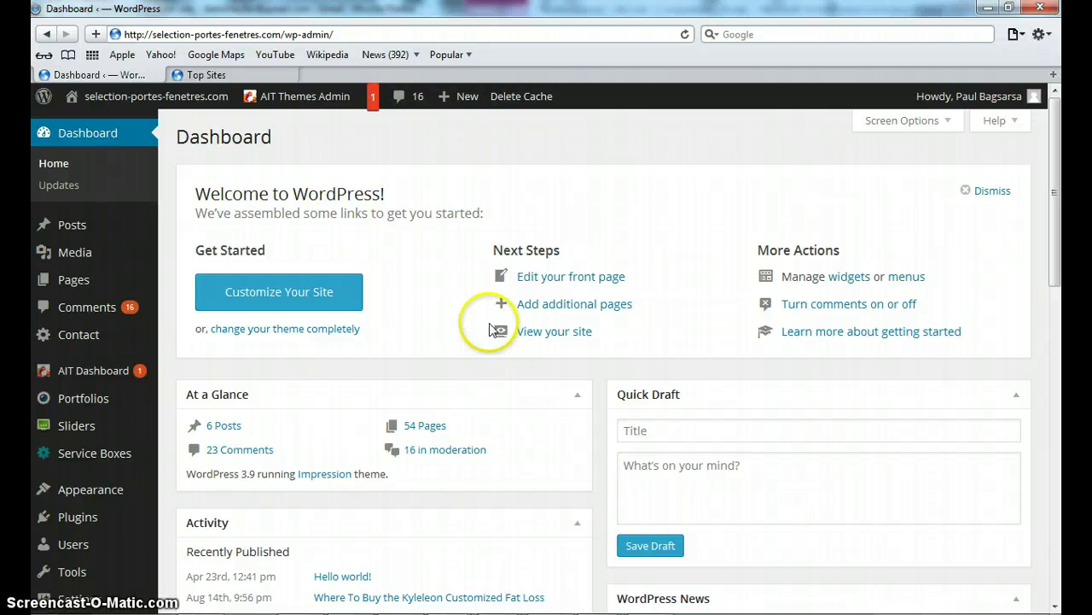
- Visit the live site from the admin bar and go to its Promotions page
{"action": "mouse_move", "coordinate": [196, 98]}
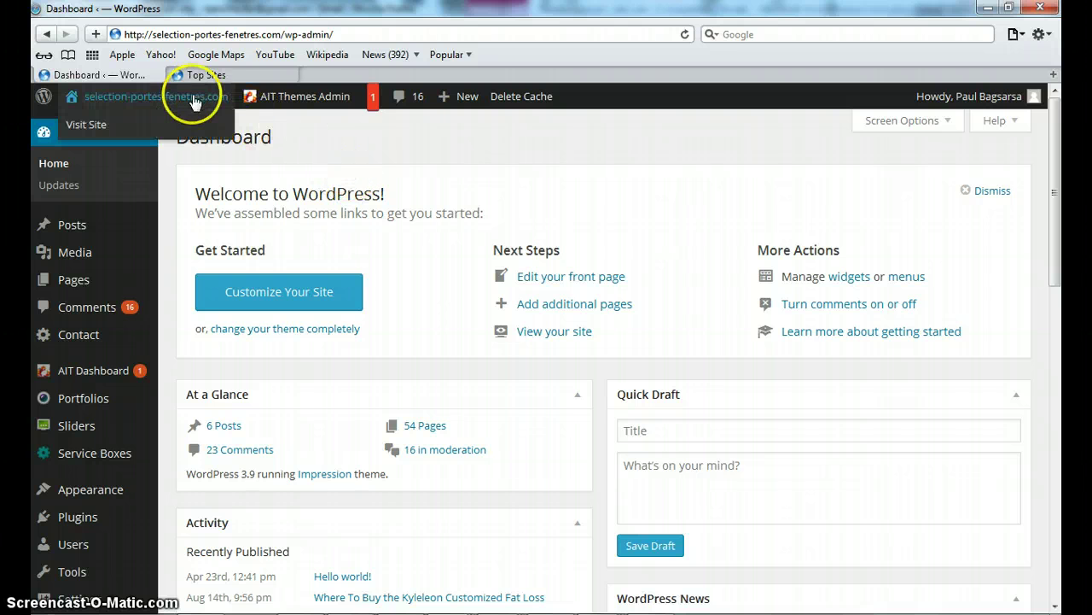
{"action": "left_click", "coordinate": [103, 126]}
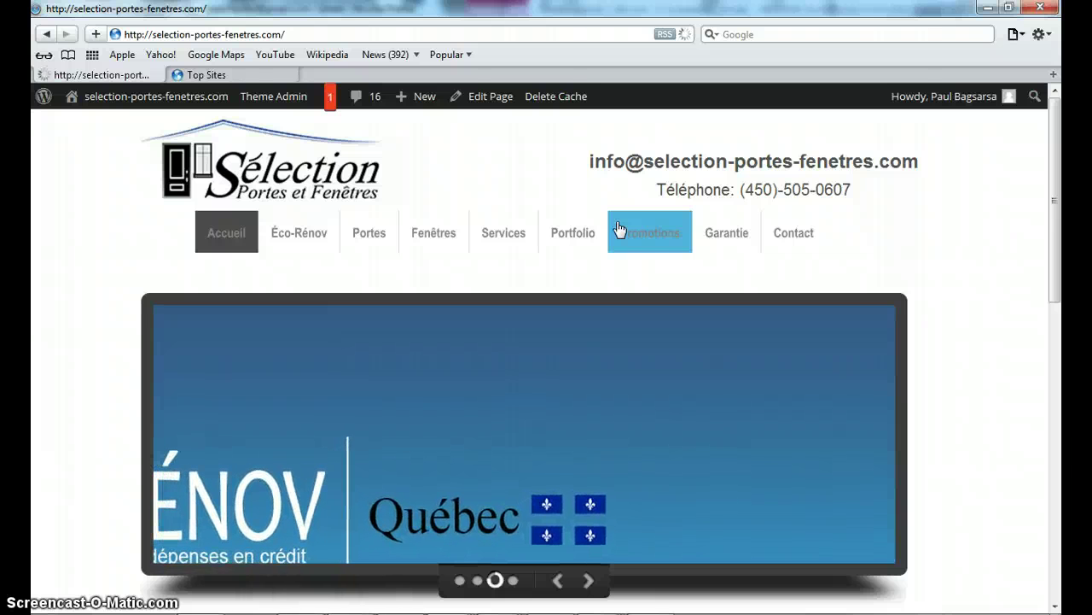
{"action": "left_click", "coordinate": [721, 241]}
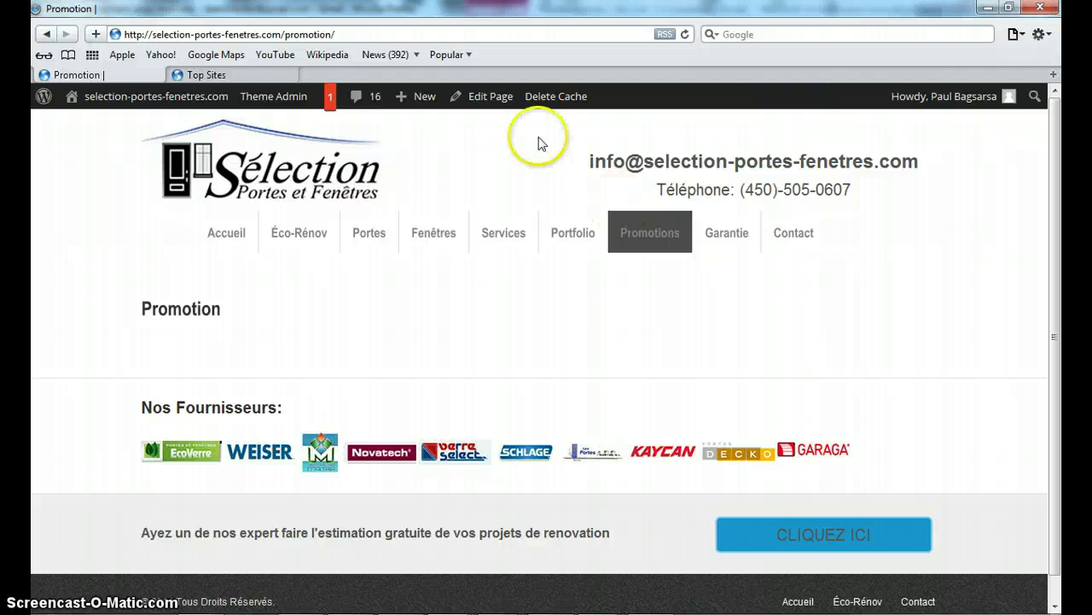
- Open the Promotion page in the page editor and switch to the Text view
{"action": "left_click", "coordinate": [492, 96]}
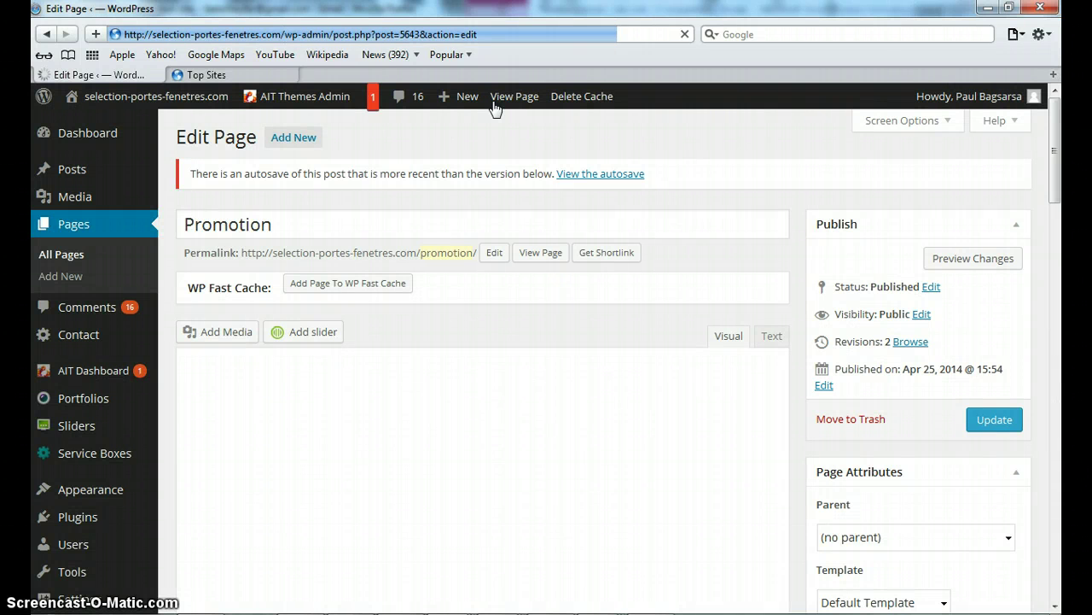
{"action": "left_click", "coordinate": [494, 100]}
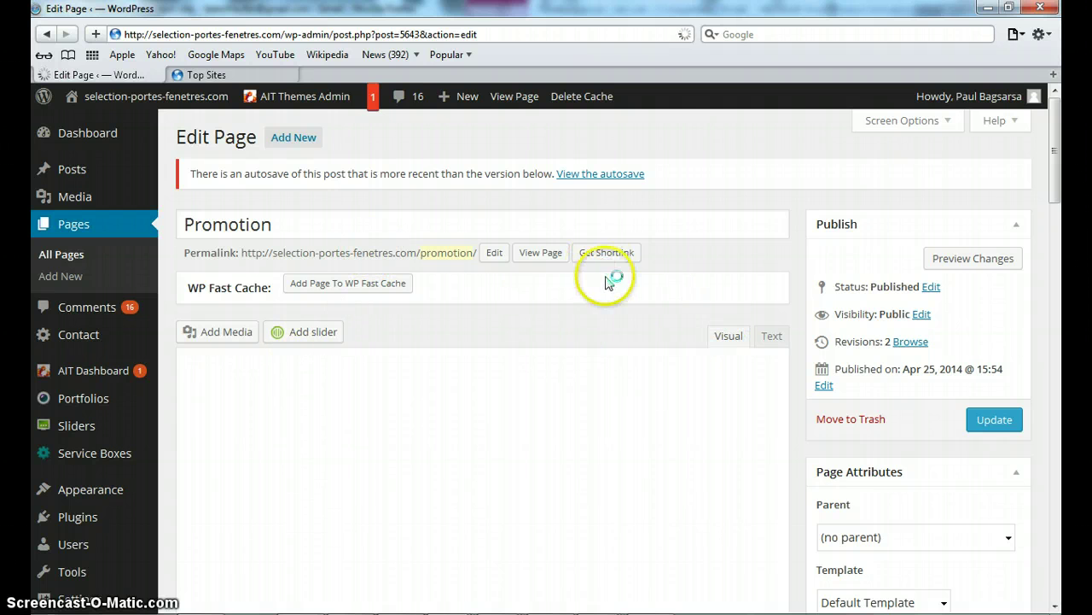
{"action": "left_click", "coordinate": [771, 338]}
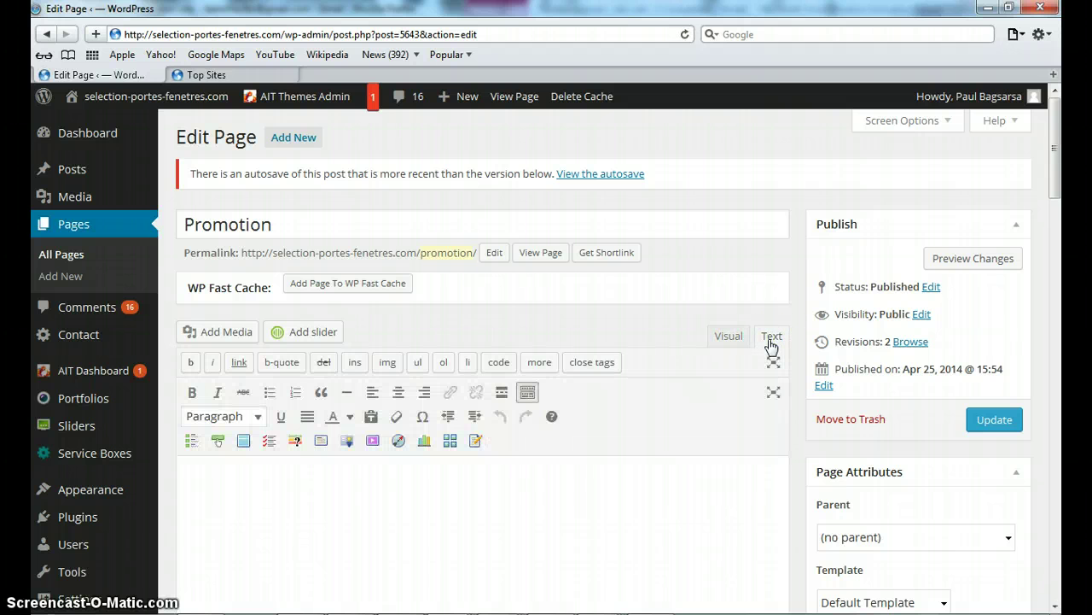
{"action": "left_click_drag", "start_coordinate": [1056, 146], "coordinate": [1056, 181]}
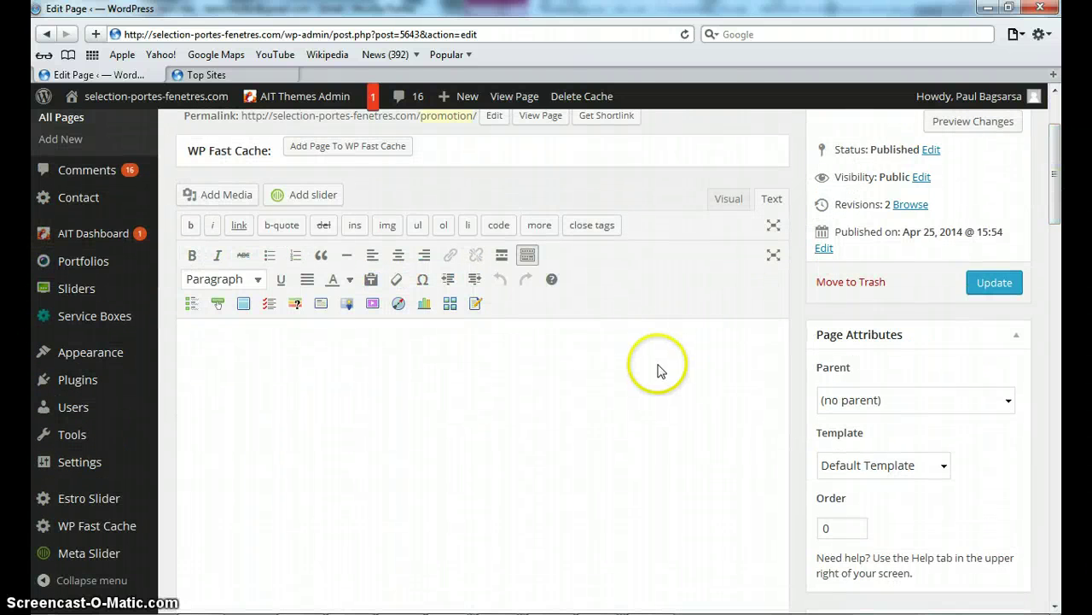
- Return to the Visual editor and show all formatting toolbar rows with Toolbar Toggle
{"action": "left_click", "coordinate": [722, 205]}
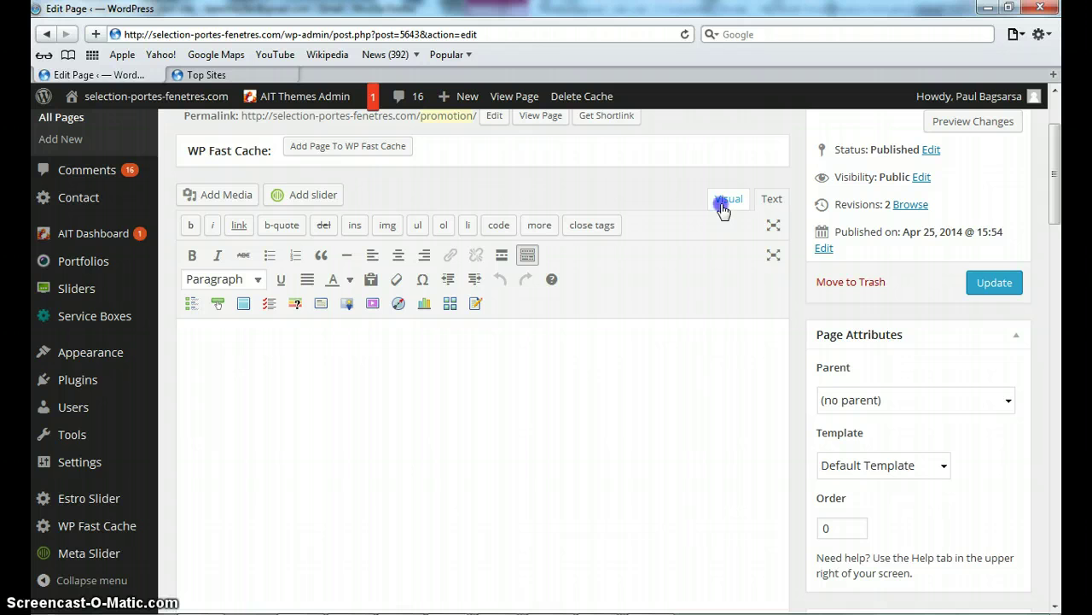
{"action": "triple_click", "coordinate": [722, 205]}
{"action": "left_click", "coordinate": [735, 170]}
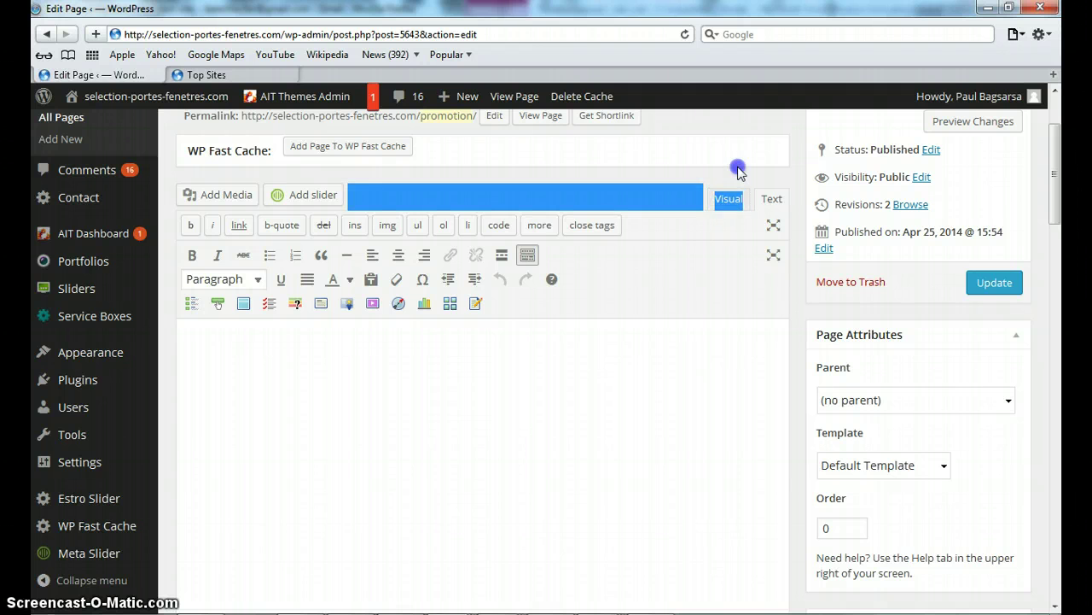
{"action": "left_click", "coordinate": [736, 201]}
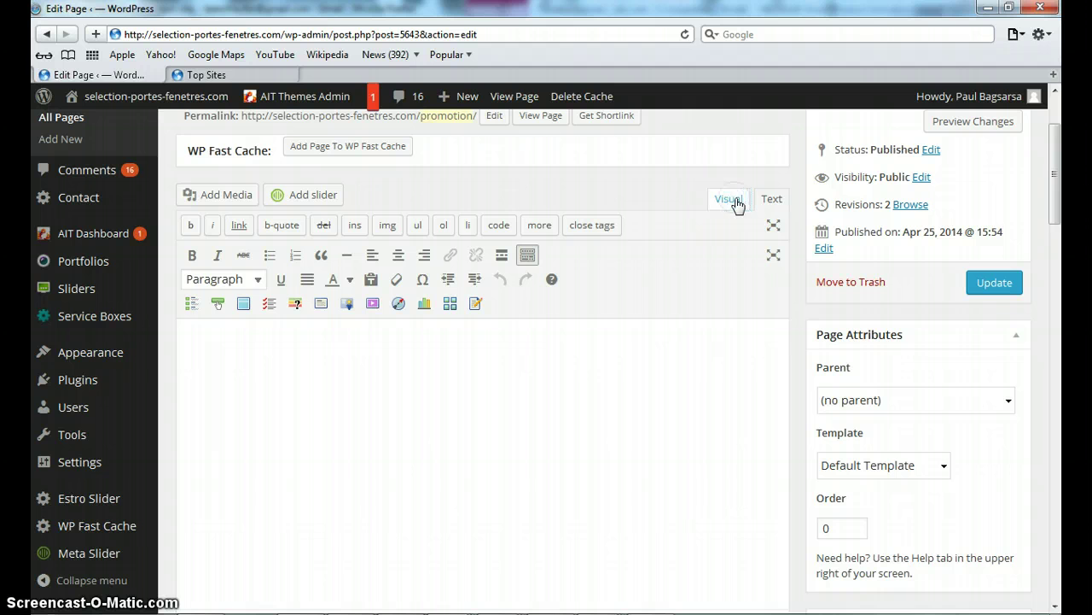
{"action": "left_click", "coordinate": [1058, 185]}
{"action": "left_click_drag", "start_coordinate": [1062, 189], "coordinate": [1053, 183]}
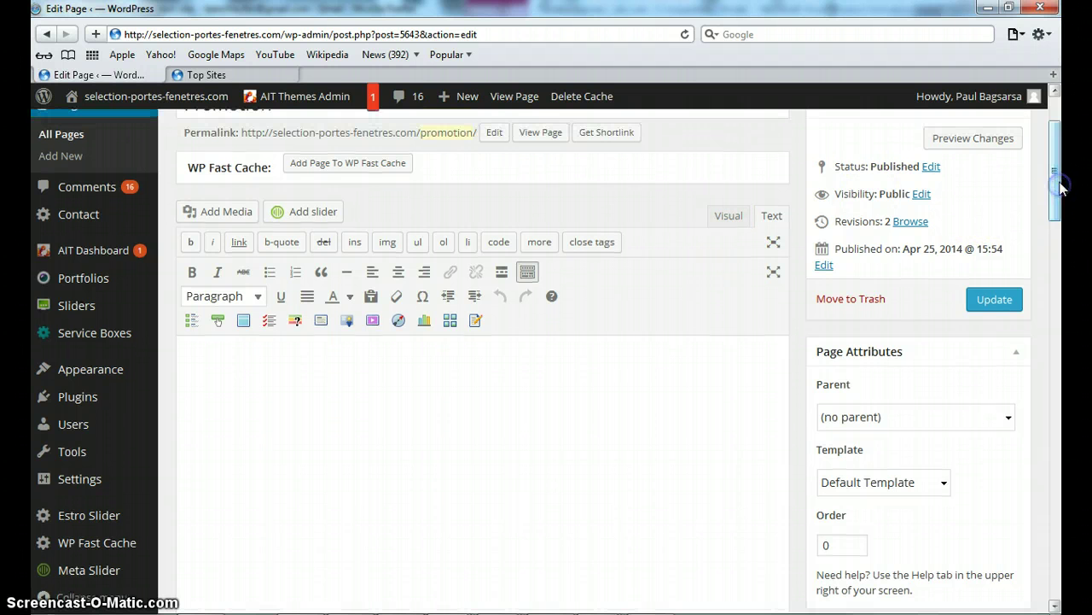
{"action": "left_click", "coordinate": [528, 273]}
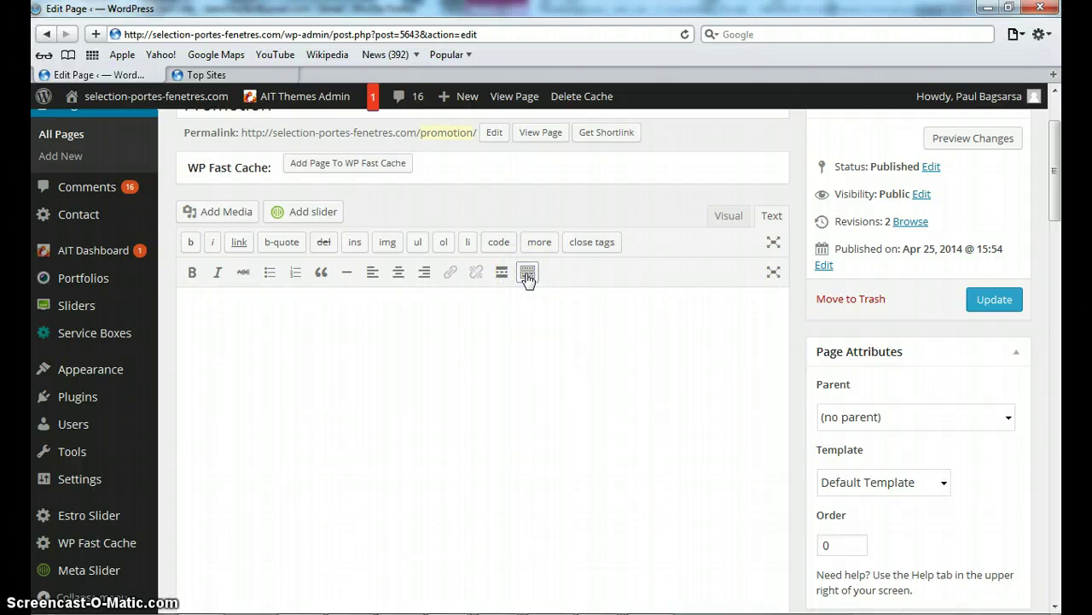
{"action": "left_click", "coordinate": [527, 273]}
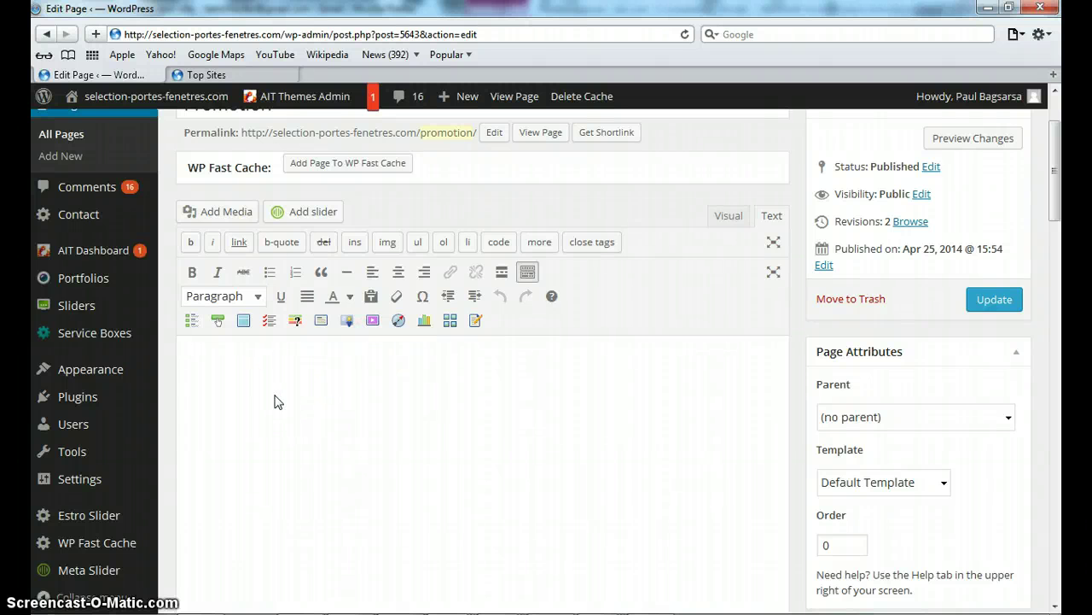
- Format the first line as a Heading 1 and type the heading text
{"action": "left_click", "coordinate": [257, 296]}
{"action": "left_click", "coordinate": [234, 403]}
{"action": "type", "text": "PROTO"}
{"action": "key", "text": "BackSpace"}
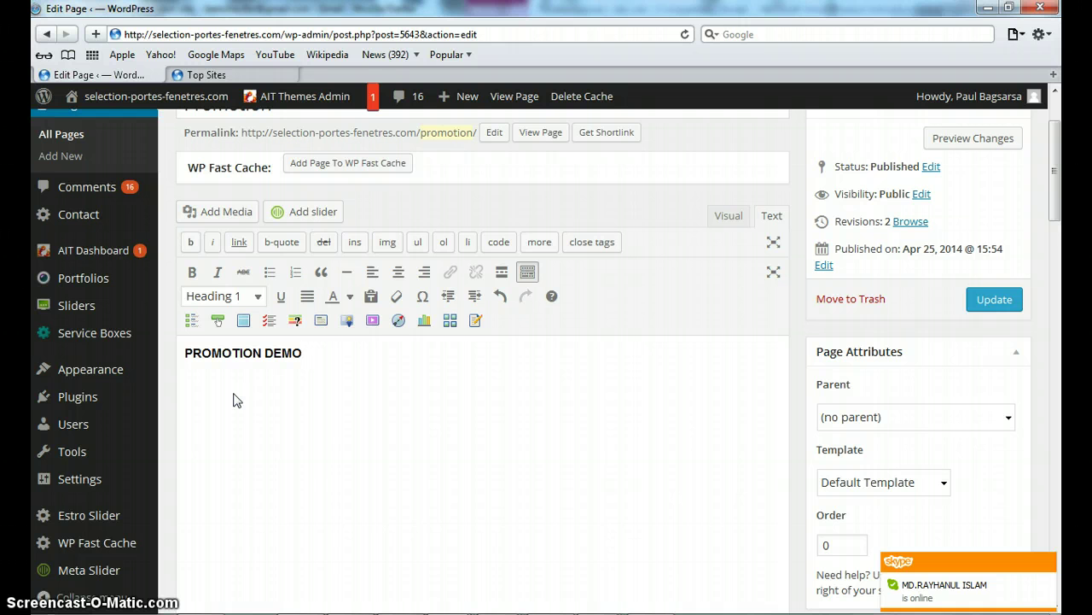
{"action": "key", "text": "Return"}
- Add a paragraph of three lines of placeholder S characters below the heading
{"action": "type", "text": "SSSSSSSSSSSSSSSSSSSSSSSSSSSSSSSSSSSSSSSSSSSSSSSS S"}
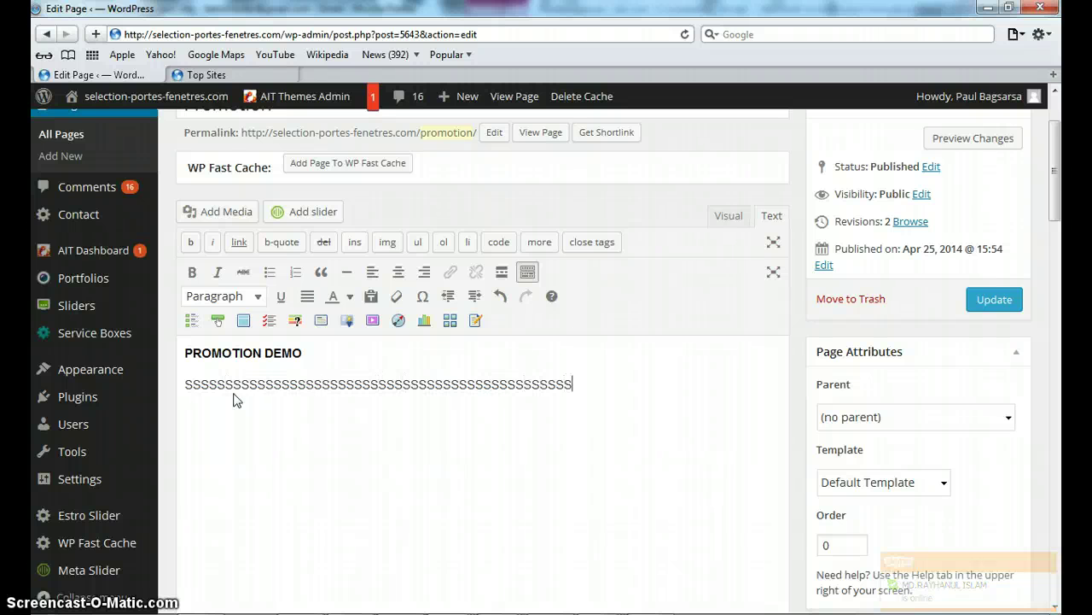
{"action": "key", "text": "shift+Return"}
{"action": "type", "text": "SSSSSSSSSSSSSSSSSSSSSSSSSSSSSSSSSSSSSSSSSSSSSSSSSSSSSSSSSSSSSSSSSSSSSSSSSSSSSSSSSSSS"}
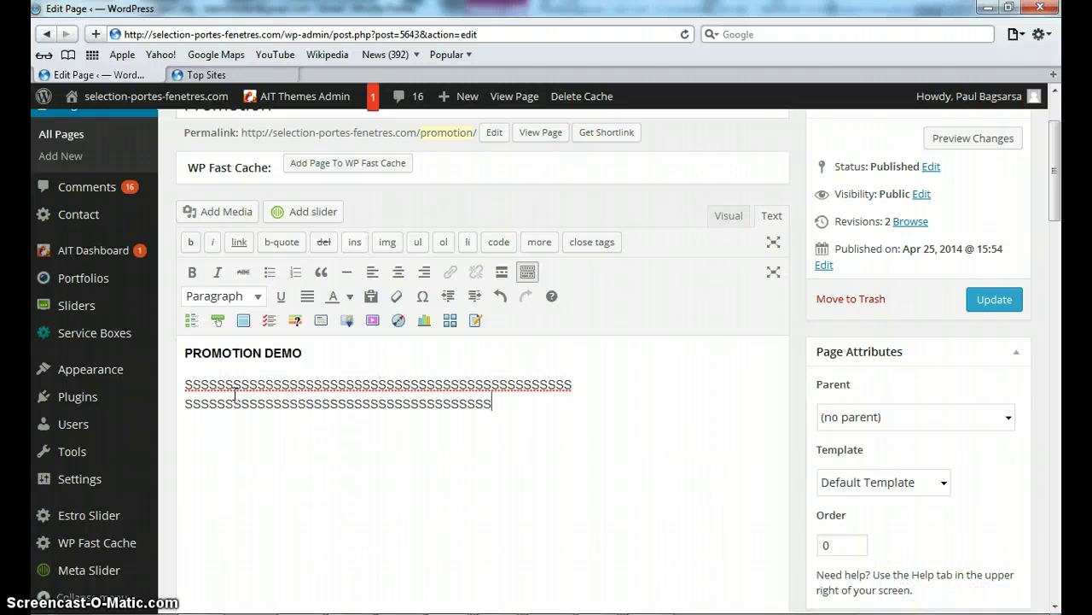
{"action": "key", "text": "shift+Return"}
{"action": "type", "text": "SSSSS SSSSSSSSSSSSSSSSSSSSSSSSSSSSSSSS"}
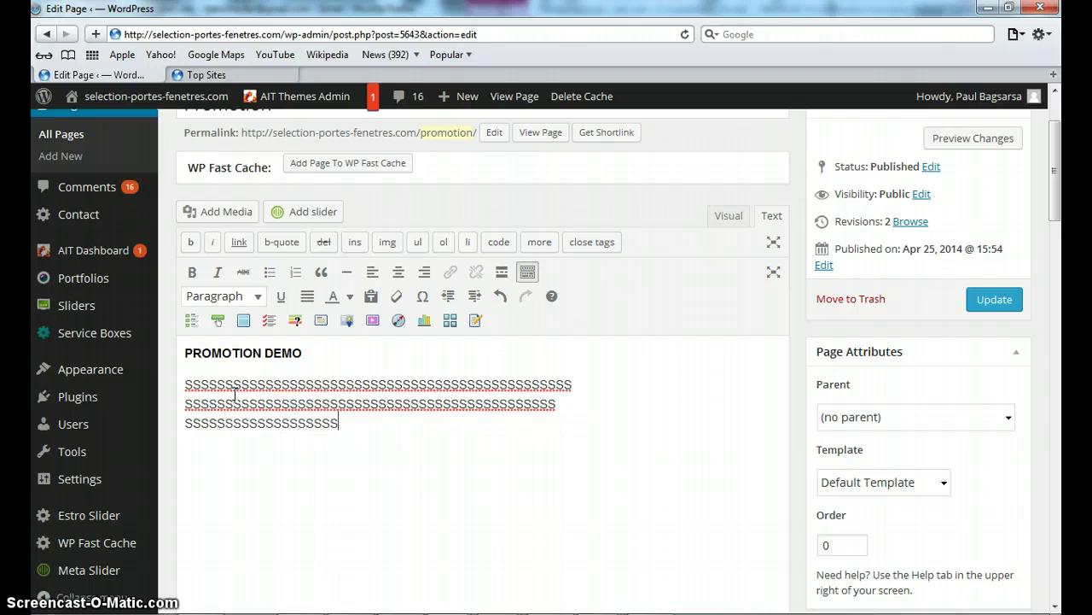
{"action": "type", "text": "SSSSSSSSSSSSSS"}
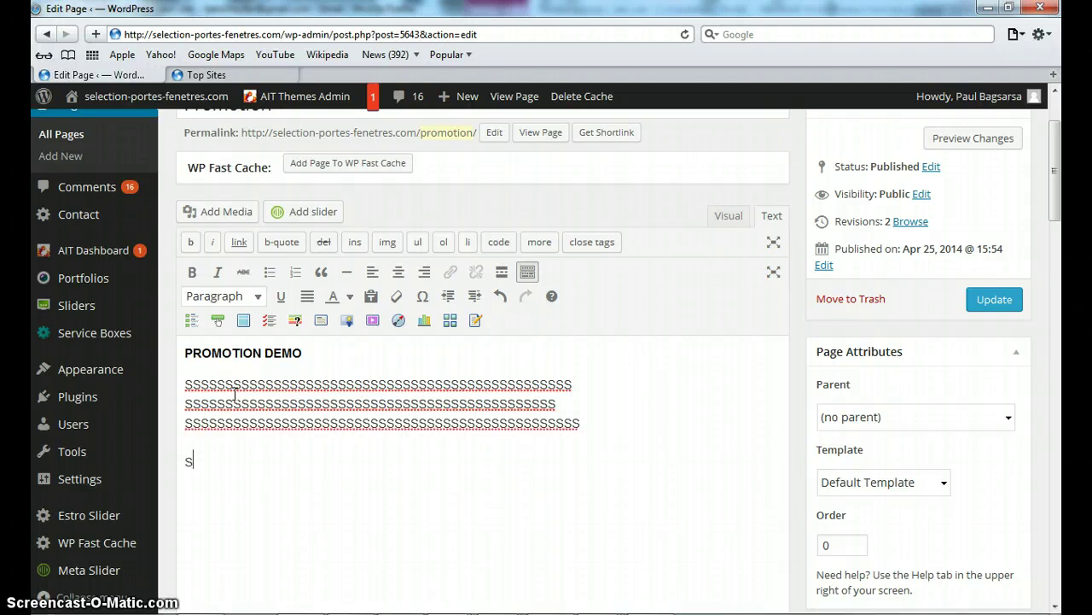
{"action": "type", "text": "SS  SSSSSSSSSSSSSSSSSSSSSSSSSSSSSSSSSSSSSSSSSSSSSSS"}
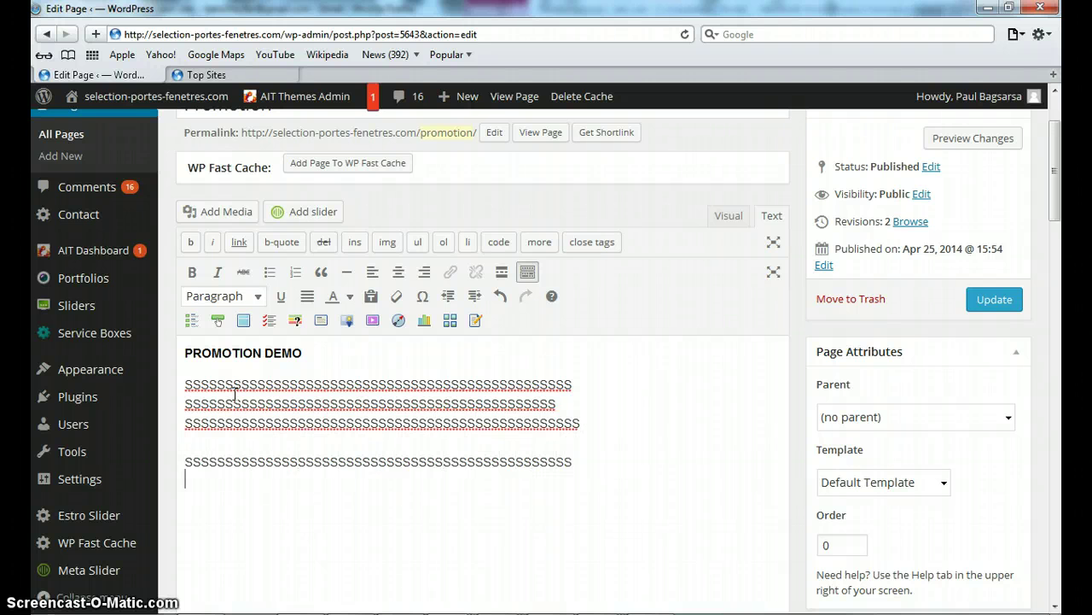
{"action": "type", "text": " SSSSSSSSSSSSSSSSSSSSSSSSSSSSSSSSSSSSSSSSSSSSSSSSs"}
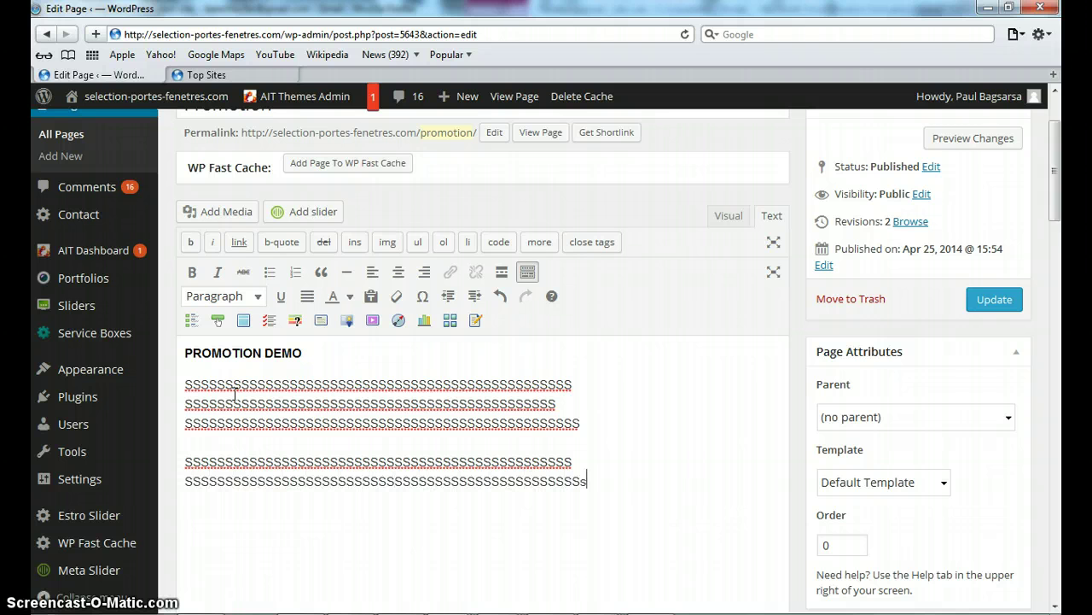
- Upload fenetrehybride.png from Downloads, sorted by date, through Add Media's Upload Files
{"action": "left_click", "coordinate": [222, 212]}
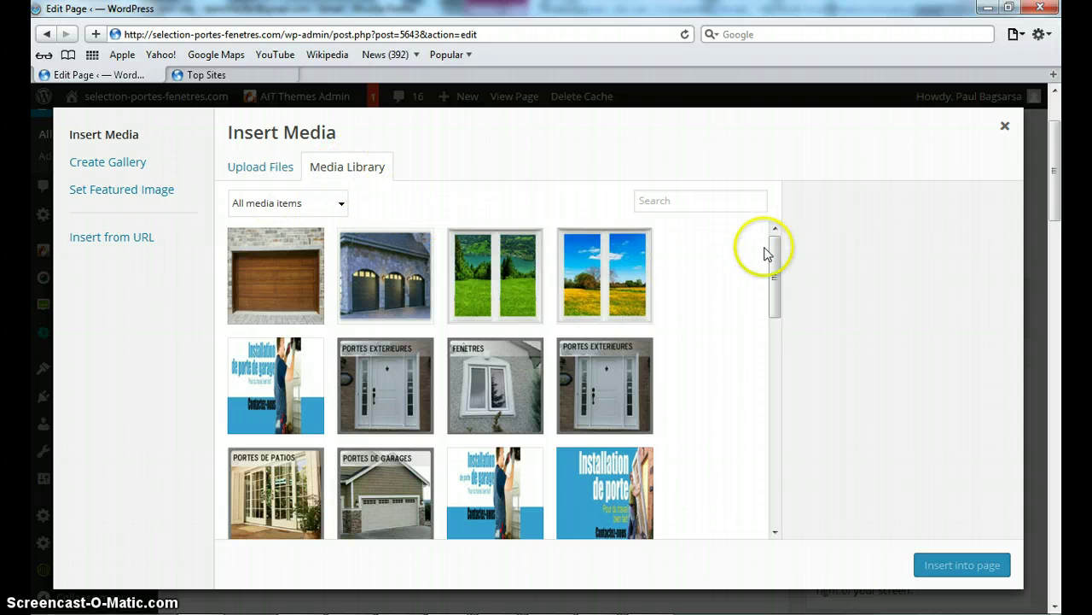
{"action": "mouse_move", "coordinate": [773, 254]}
{"action": "left_mouse_down"}
{"action": "mouse_move", "coordinate": [763, 481]}
{"action": "mouse_move", "coordinate": [773, 254]}
{"action": "left_mouse_up"}
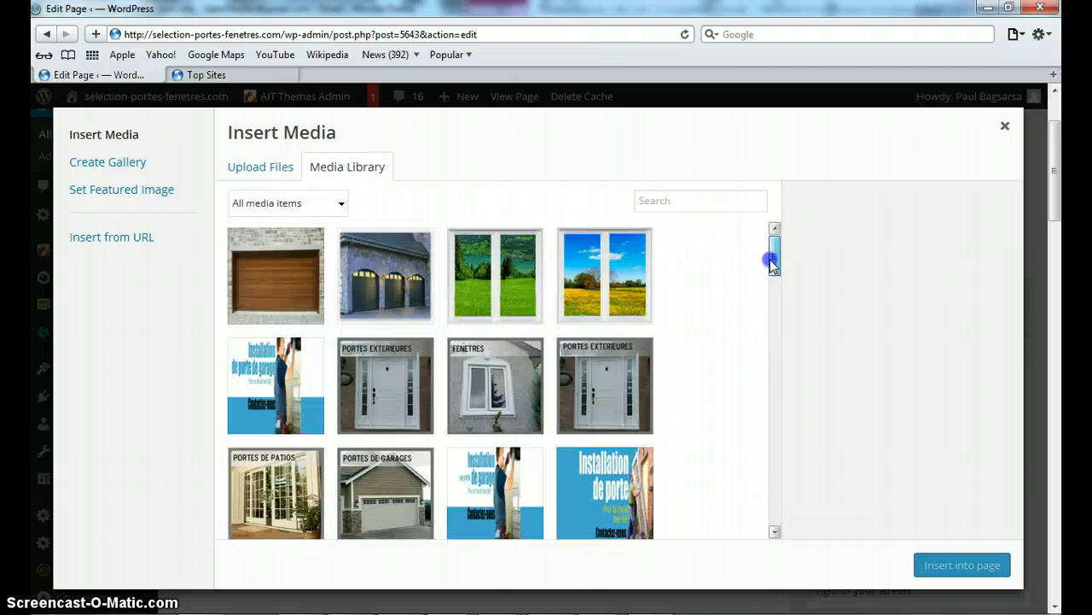
{"action": "left_click", "coordinate": [258, 170]}
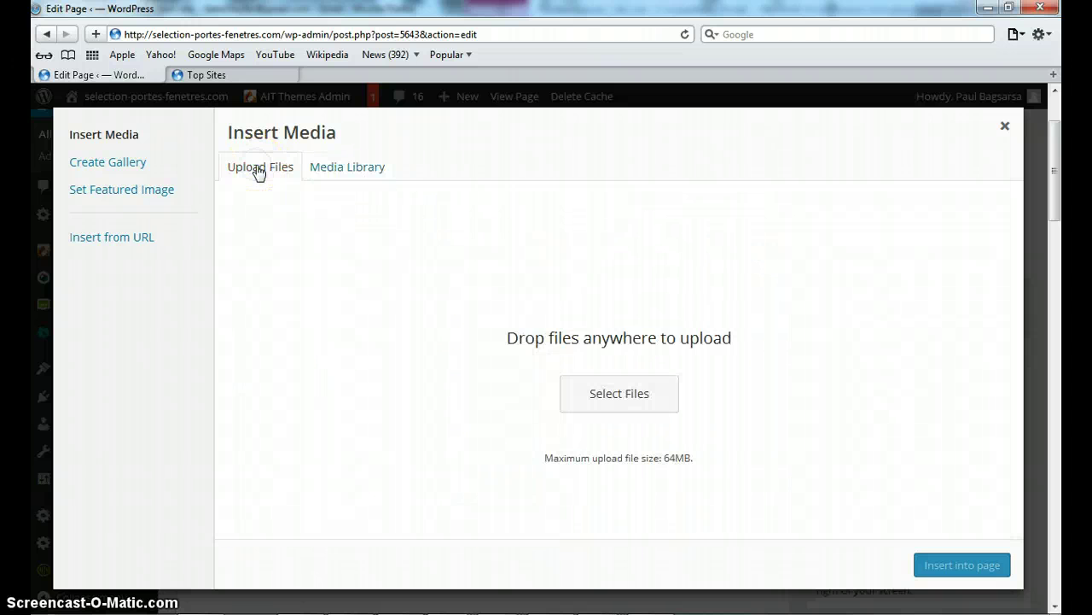
{"action": "left_click", "coordinate": [603, 396]}
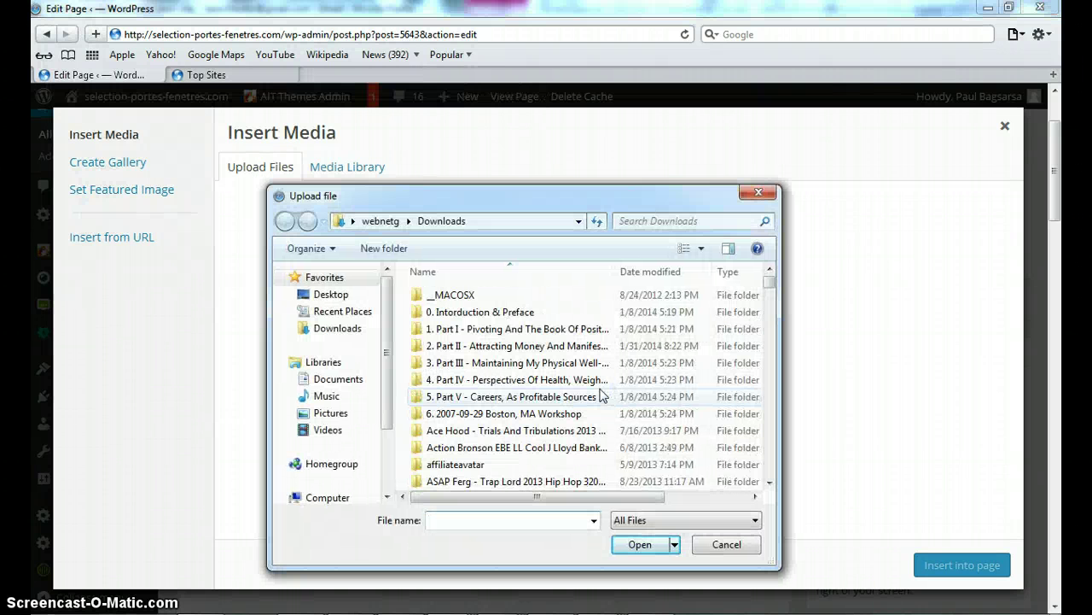
{"action": "left_click", "coordinate": [635, 275]}
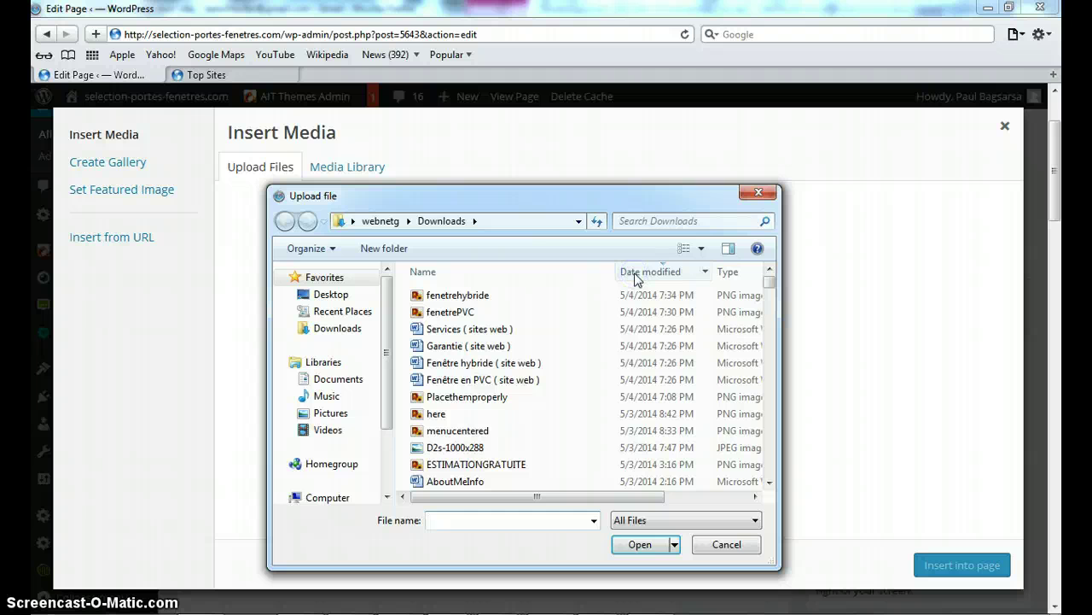
{"action": "left_click", "coordinate": [420, 296]}
{"action": "left_click", "coordinate": [625, 546]}
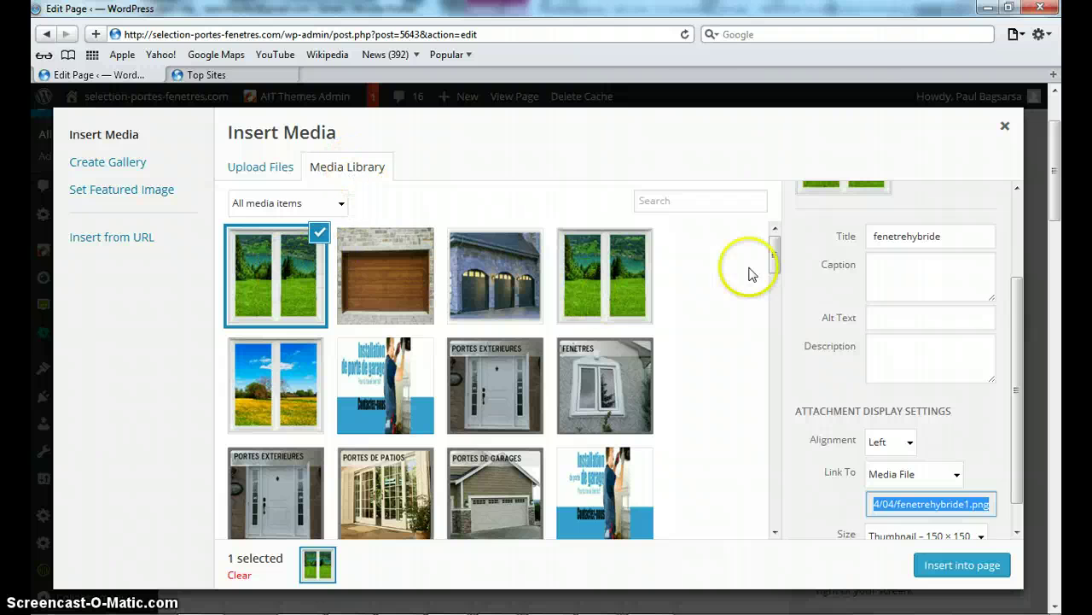
- Insert the fenetrehybride image into the page at Thumbnail size with Left alignment
{"action": "left_click_drag", "start_coordinate": [1020, 296], "coordinate": [1017, 354]}
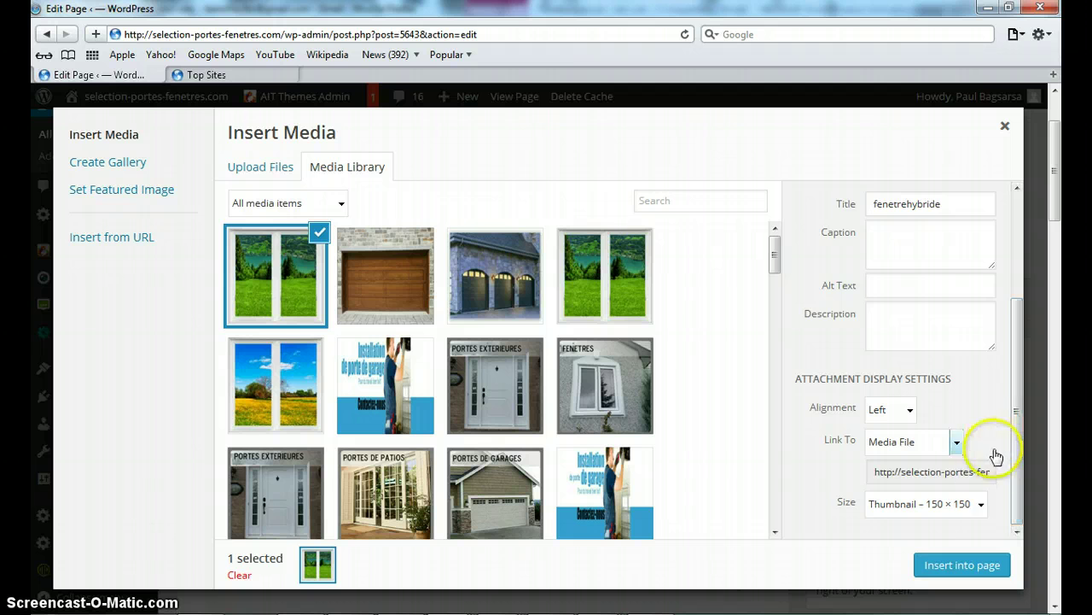
{"action": "left_click", "coordinate": [982, 504]}
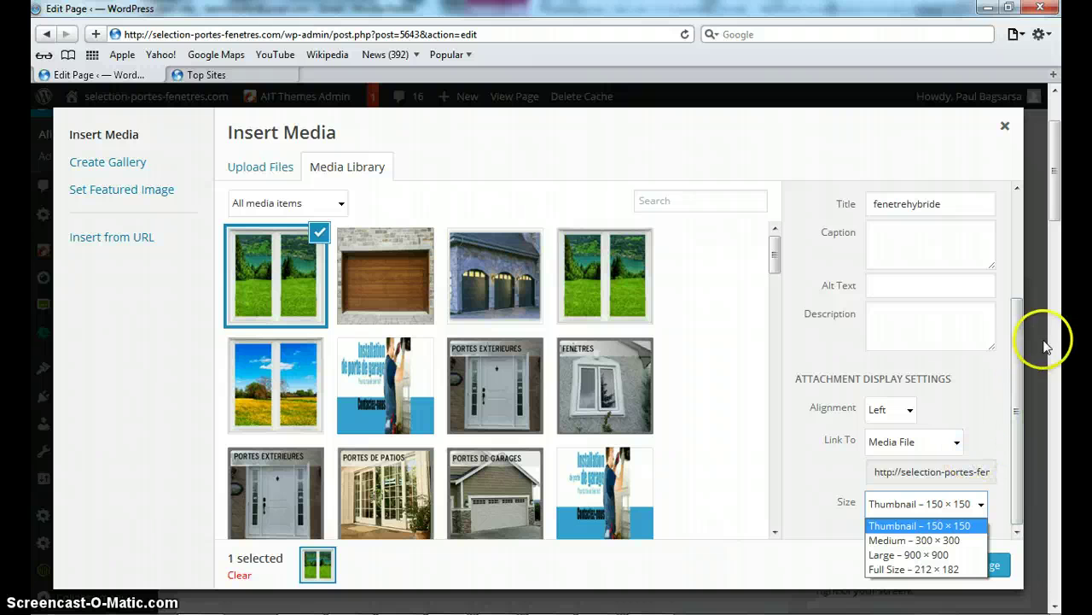
{"action": "left_click", "coordinate": [1054, 207]}
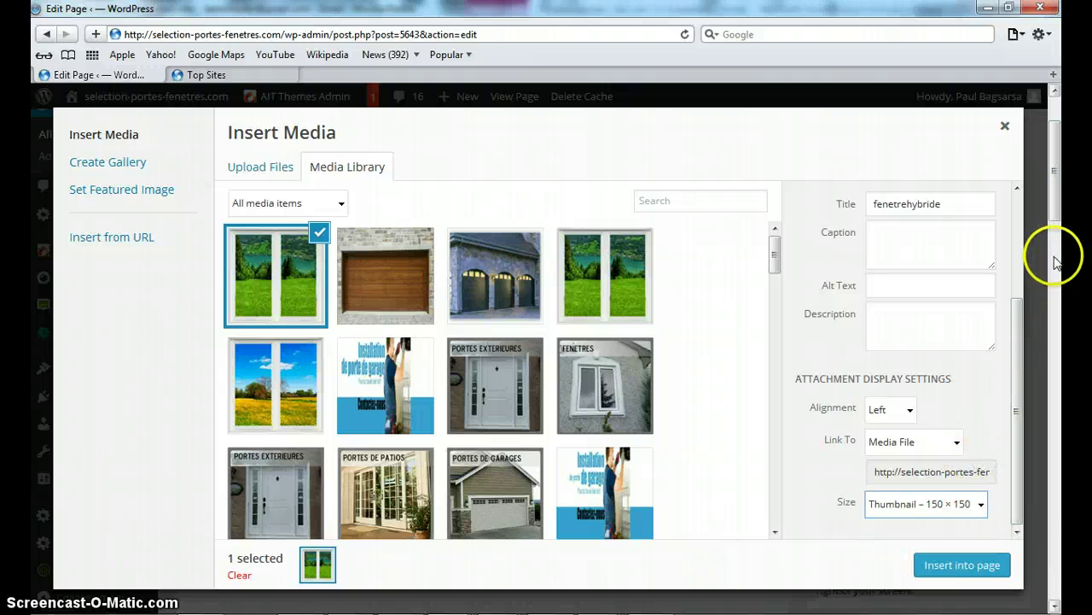
{"action": "left_click", "coordinate": [911, 409]}
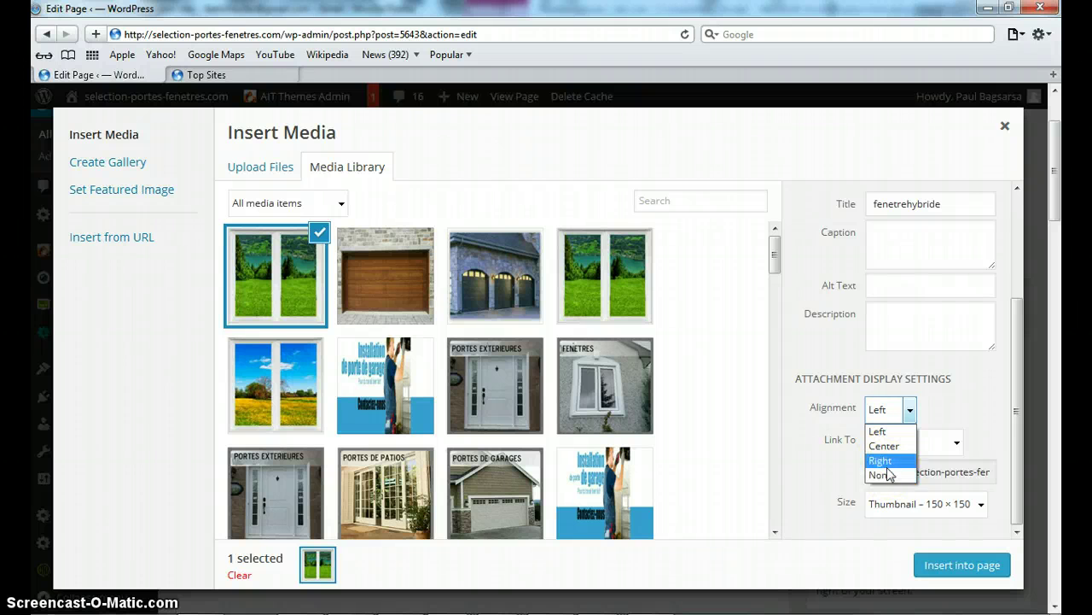
{"action": "left_click", "coordinate": [884, 438]}
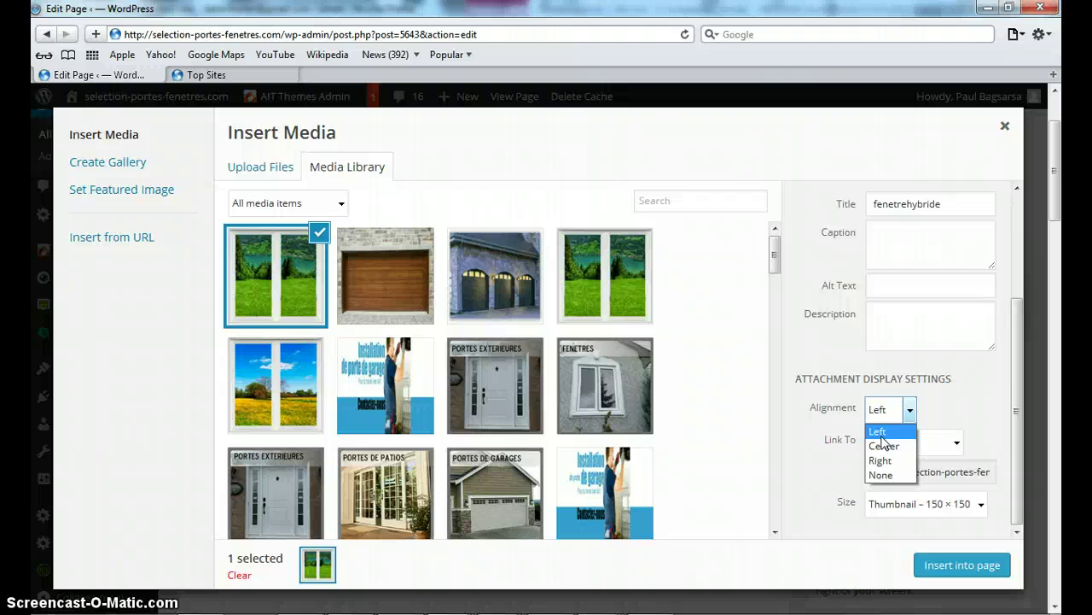
{"action": "left_click", "coordinate": [881, 437]}
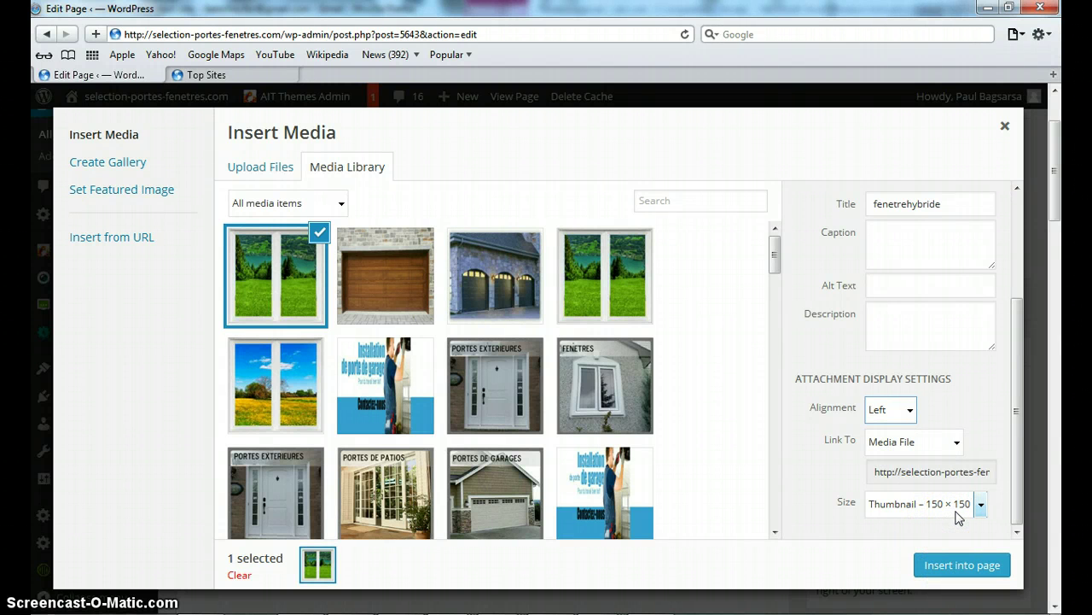
{"action": "left_click", "coordinate": [959, 565]}
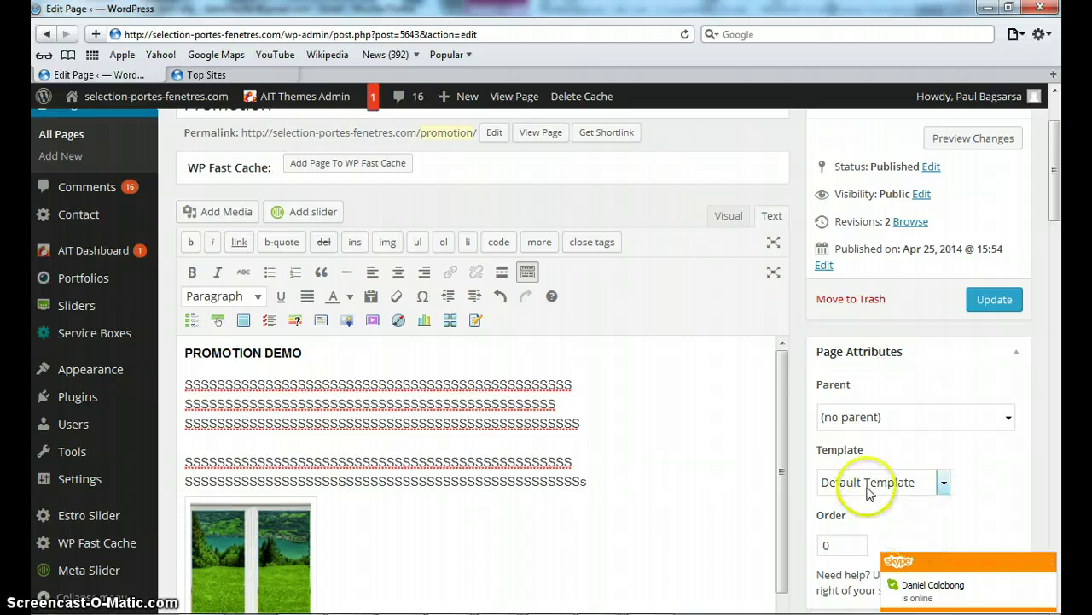
- Delete the inserted window image and place the cursor on the first S line
{"action": "scroll", "coordinate": [779, 450], "scroll_direction": "down", "scroll_amount": 1}
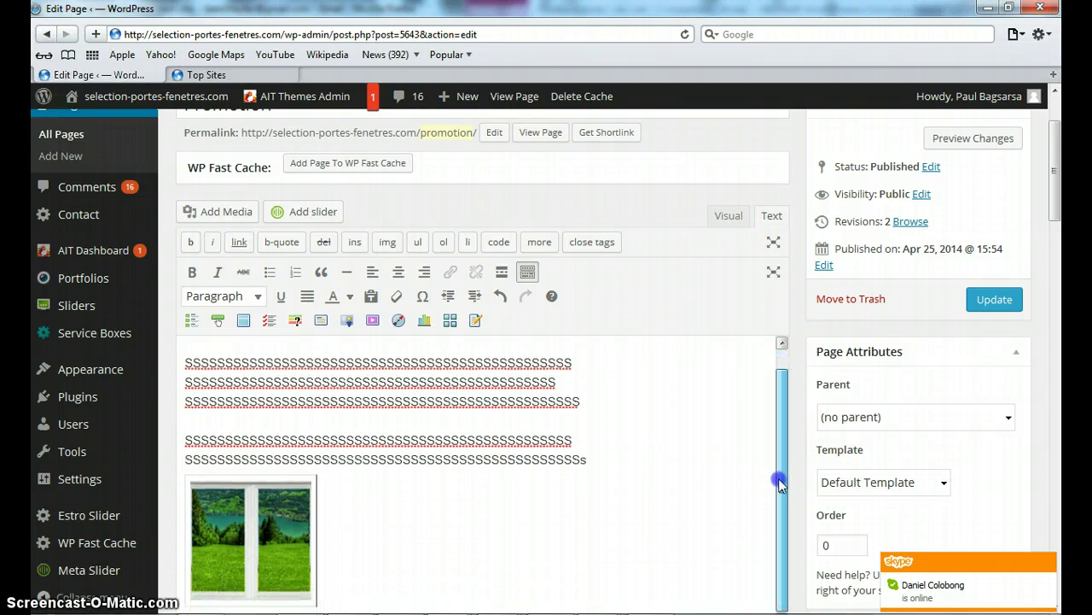
{"action": "left_click", "coordinate": [288, 498]}
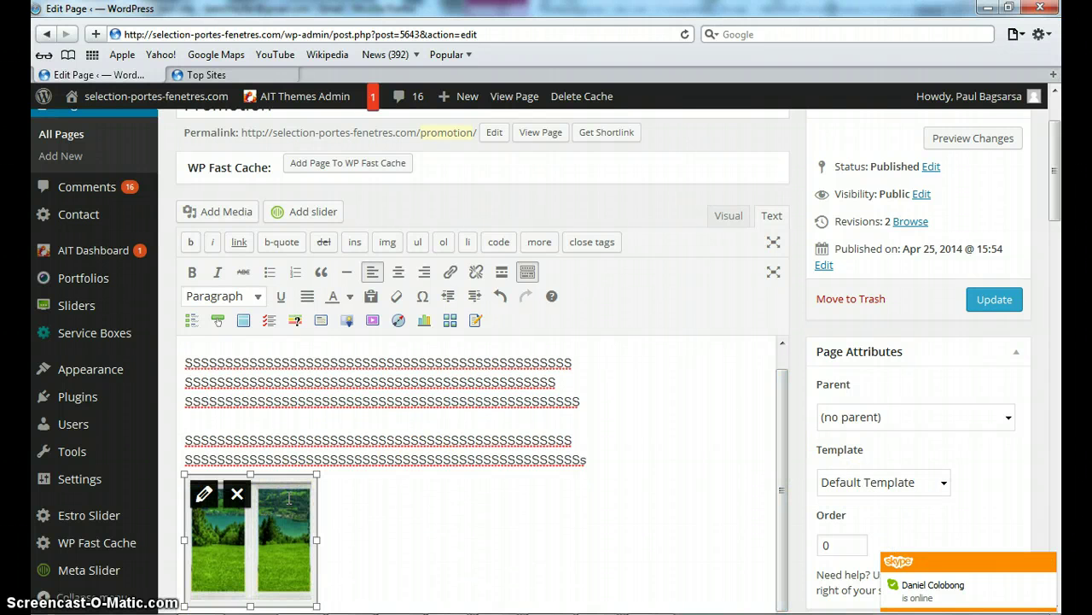
{"action": "left_click_drag", "start_coordinate": [1057, 189], "coordinate": [1058, 203]}
{"action": "left_click", "coordinate": [238, 489]}
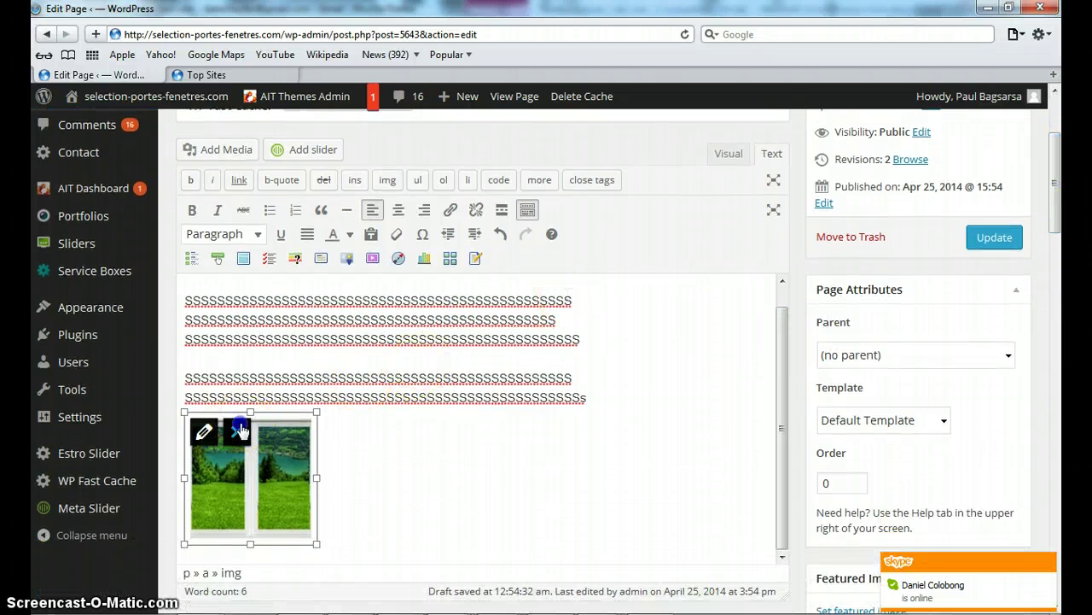
{"action": "left_click", "coordinate": [188, 322]}
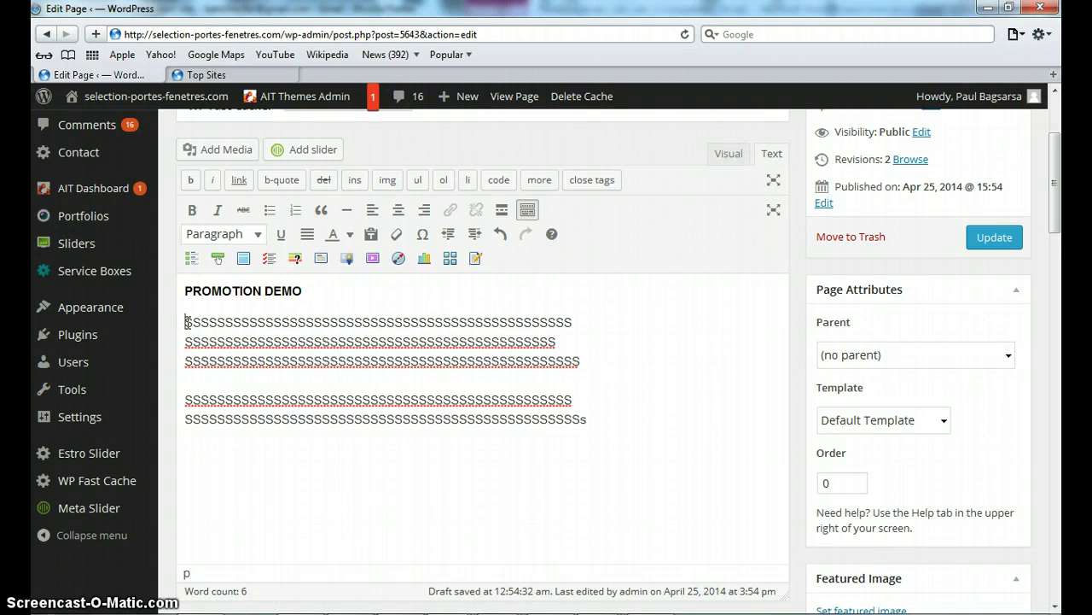
- Insert the fenetrehybride window image into the page again
{"action": "left_click", "coordinate": [224, 150]}
{"action": "left_click", "coordinate": [282, 259]}
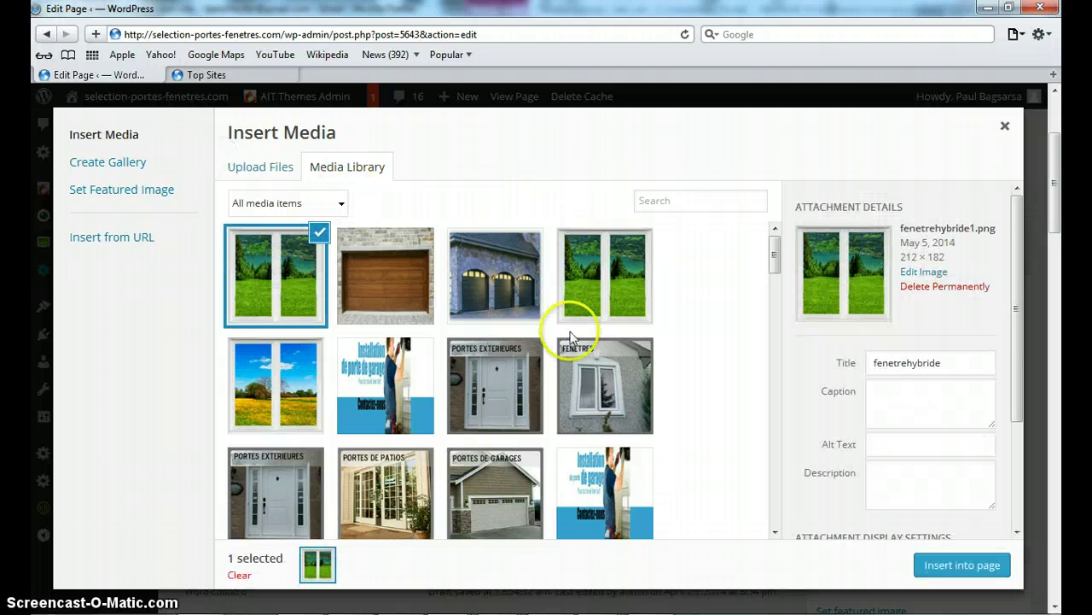
{"action": "left_click_drag", "start_coordinate": [1017, 316], "coordinate": [1014, 424]}
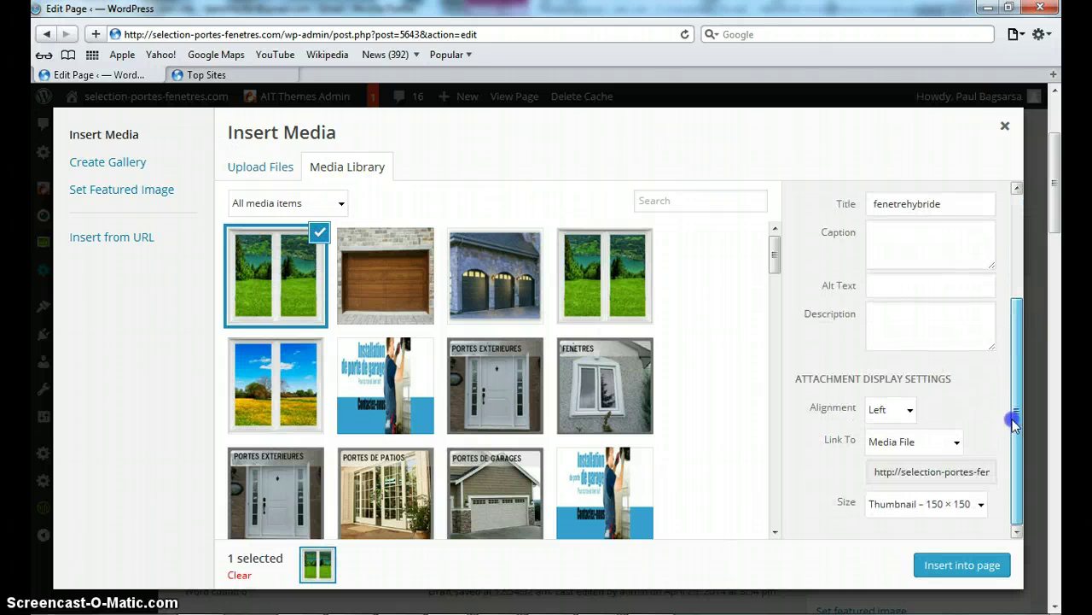
{"action": "left_click_drag", "start_coordinate": [1007, 485], "coordinate": [1005, 483]}
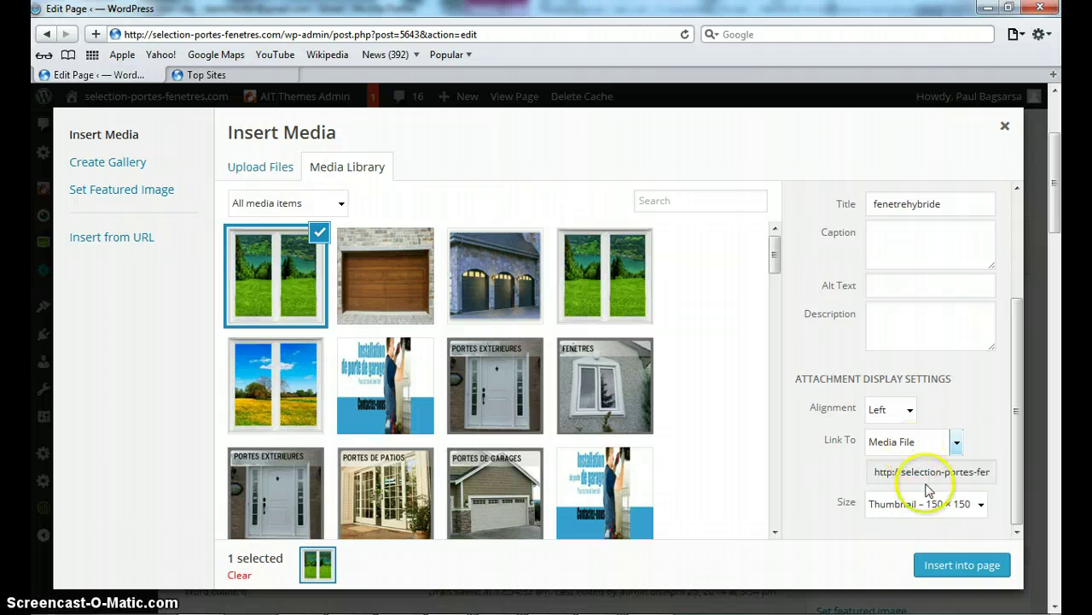
{"action": "left_click", "coordinate": [956, 566]}
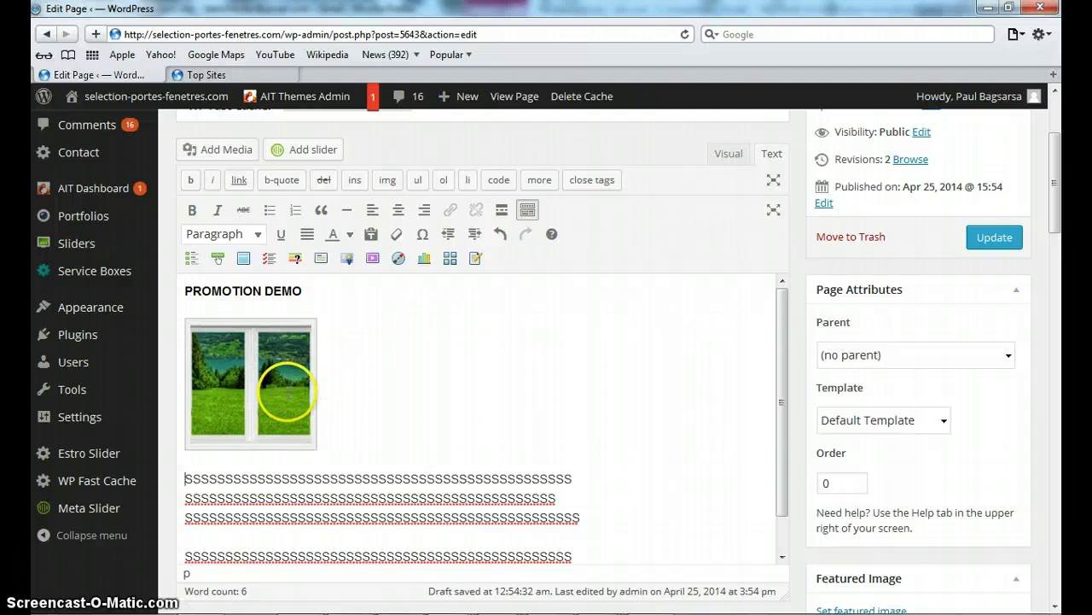
- Delete the re-inserted image and all the S placeholder lines
{"action": "left_click", "coordinate": [220, 431]}
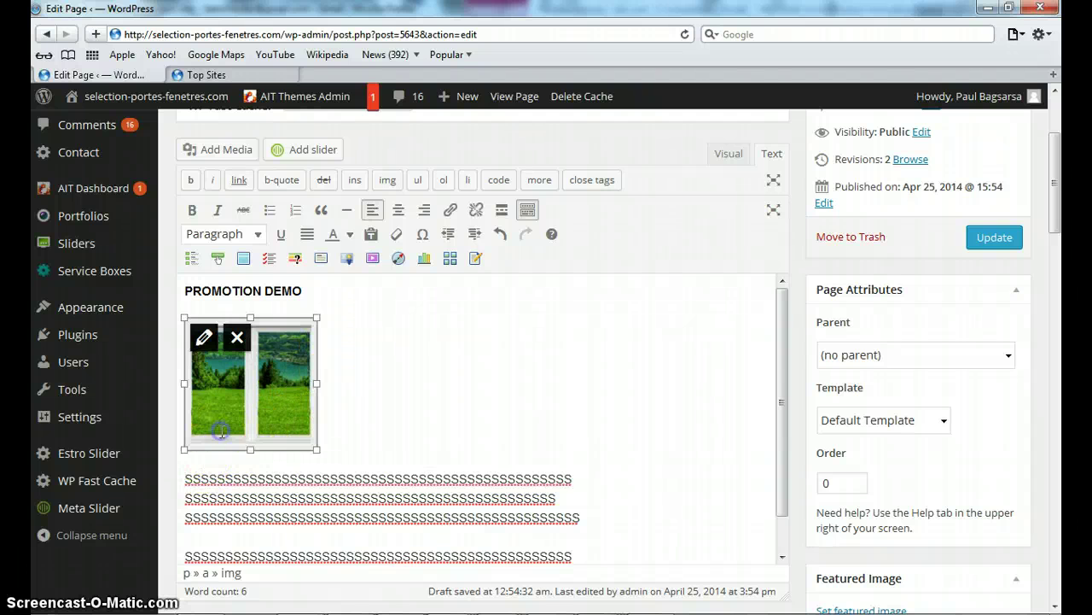
{"action": "left_click", "coordinate": [235, 340]}
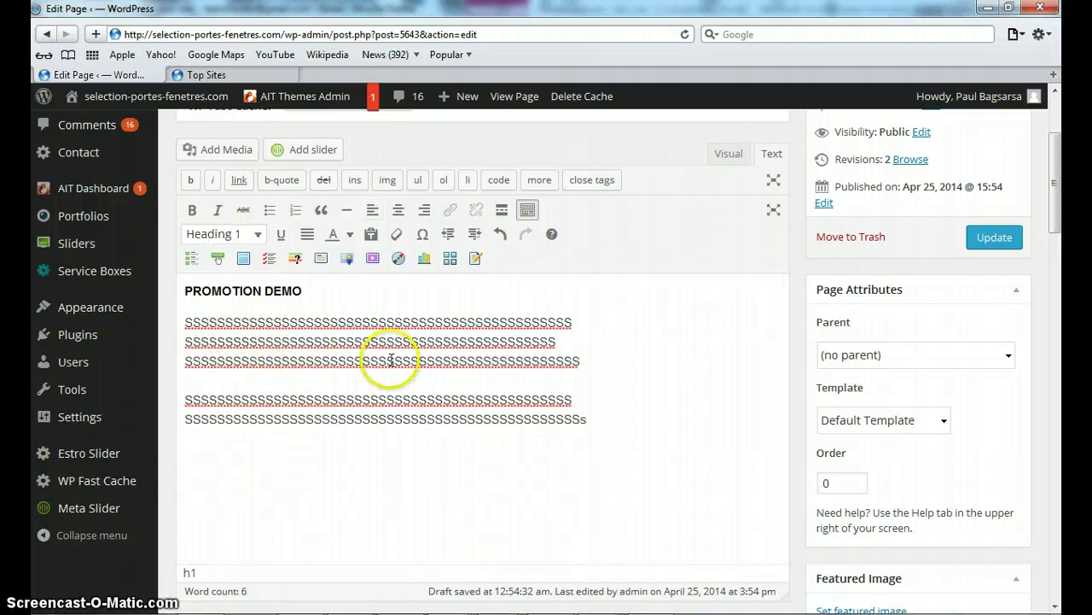
{"action": "left_click_drag", "start_coordinate": [601, 427], "coordinate": [169, 329]}
{"action": "key", "text": "Delete"}
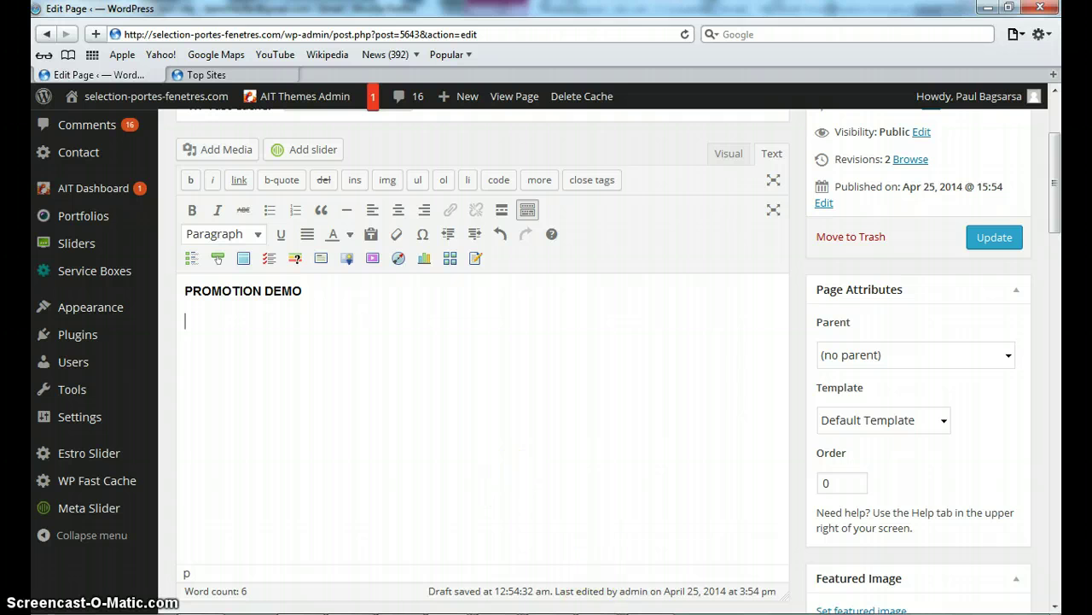
- Copy the article text from the Word document 'Fenêtre hybride (site web)', then return to WordPress
{"action": "mouse_move", "coordinate": [589, 528]}
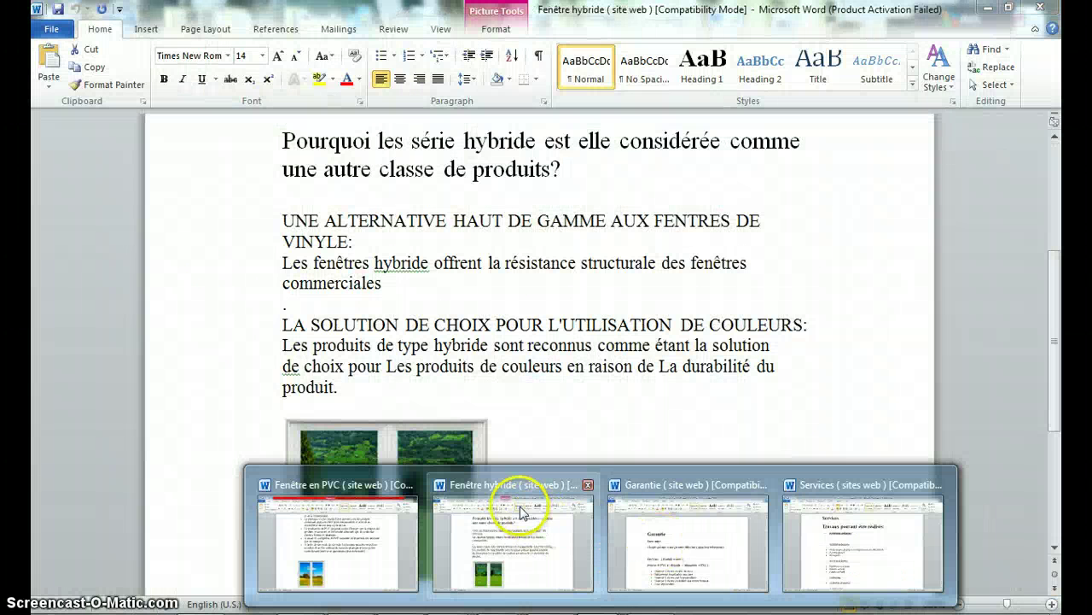
{"action": "left_click", "coordinate": [514, 512]}
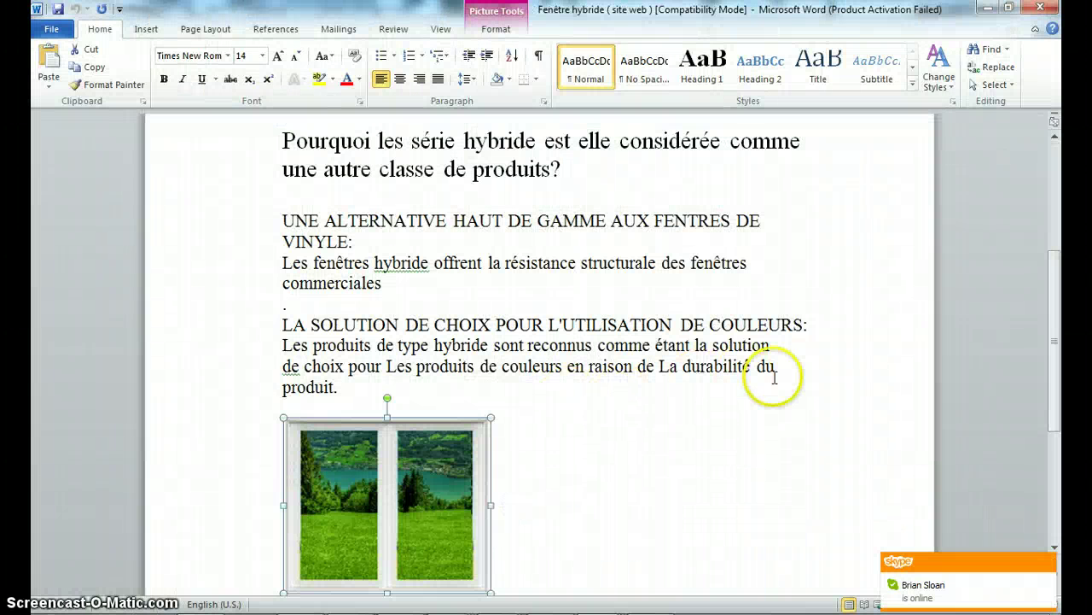
{"action": "left_click_drag", "start_coordinate": [775, 375], "coordinate": [290, 154]}
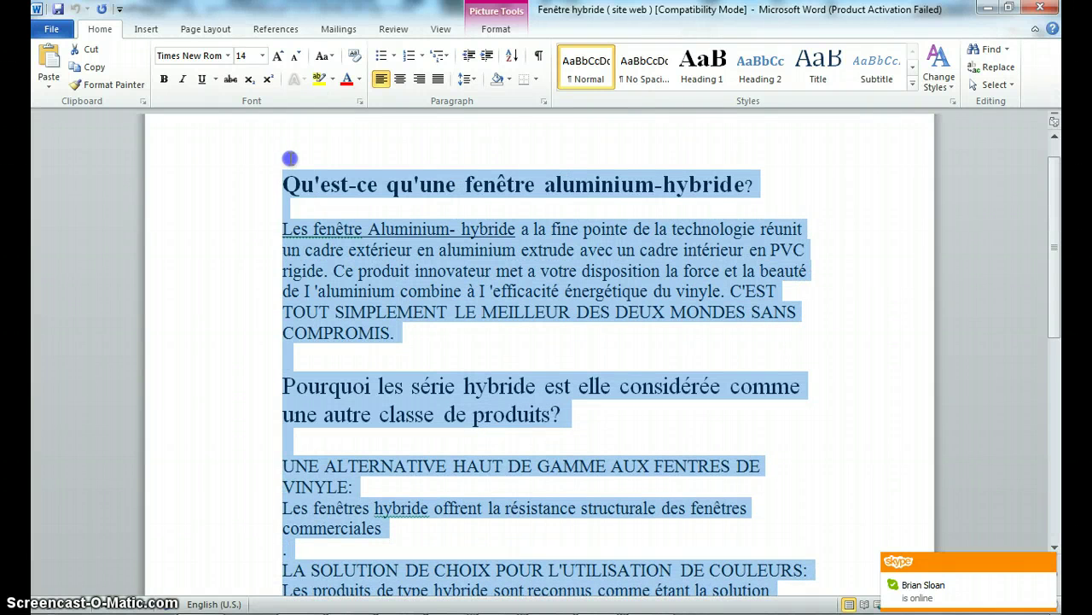
{"action": "right_click", "coordinate": [321, 188]}
{"action": "left_click", "coordinate": [361, 215]}
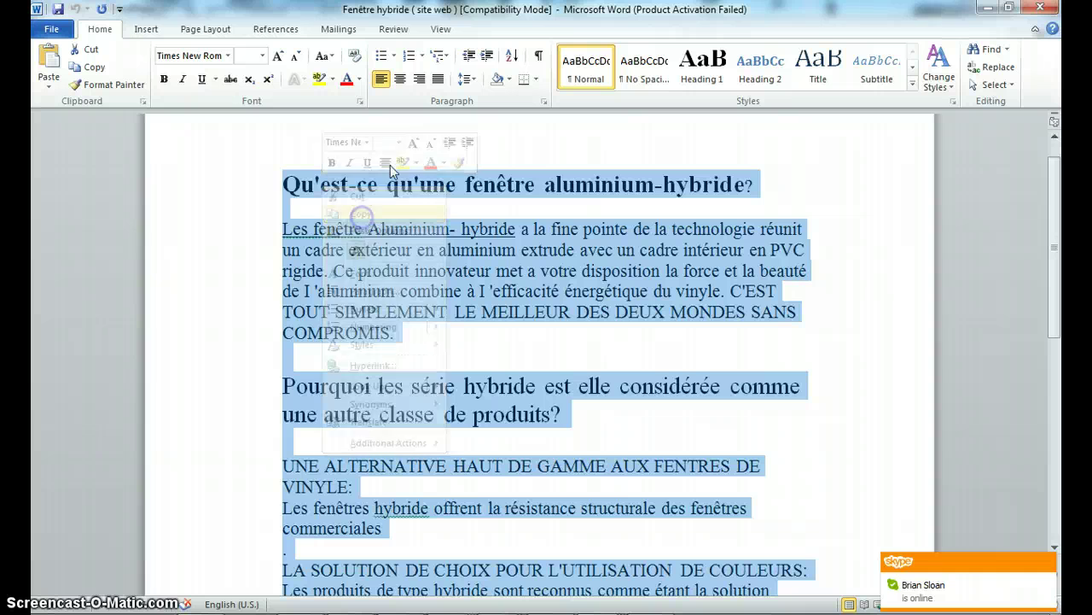
{"action": "key", "text": "alt+Tab"}
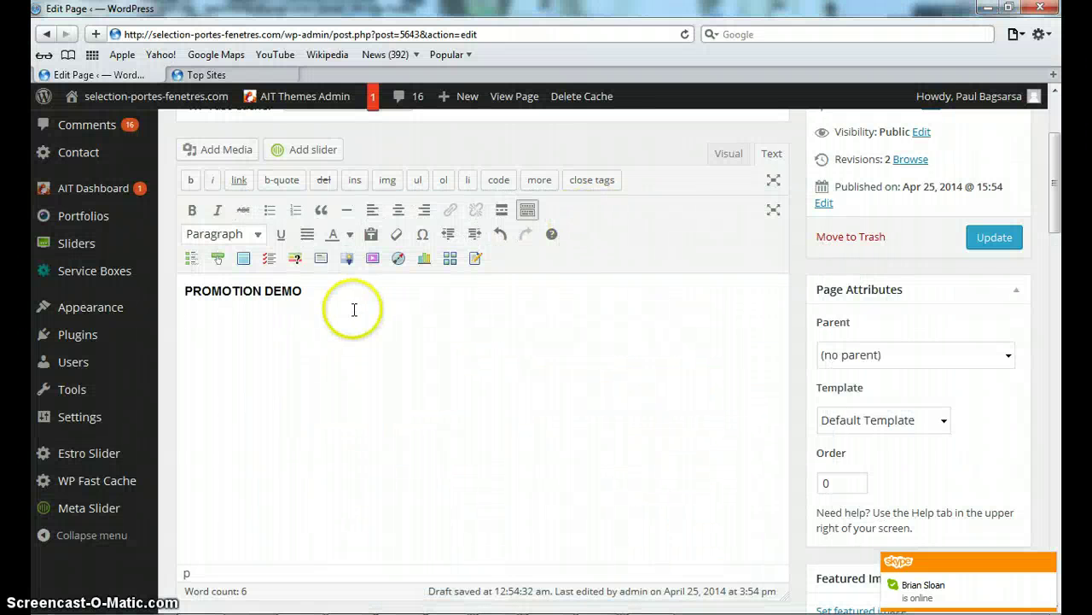
- Paste the aluminium-hybrid window article below the heading and place the cursor before its first paragraph
{"action": "right_click", "coordinate": [333, 328]}
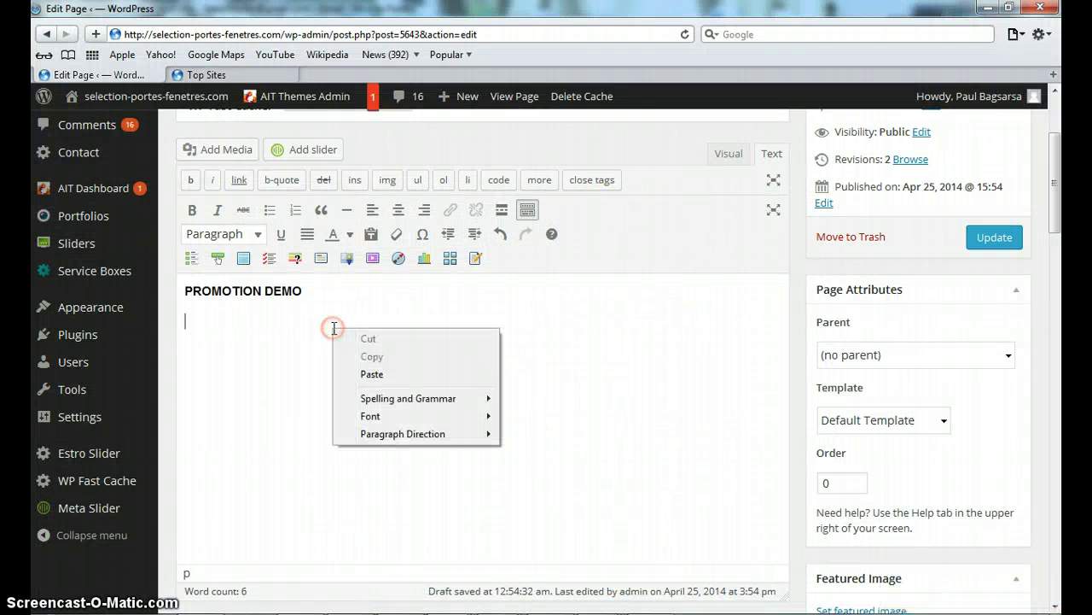
{"action": "left_click", "coordinate": [372, 375]}
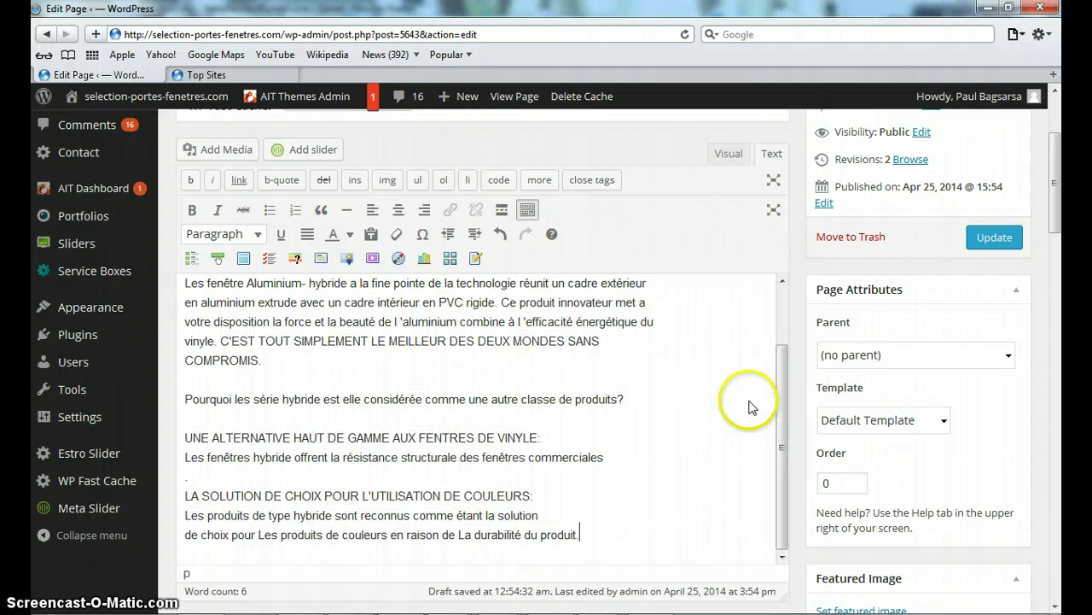
{"action": "left_click_drag", "start_coordinate": [785, 417], "coordinate": [786, 323]}
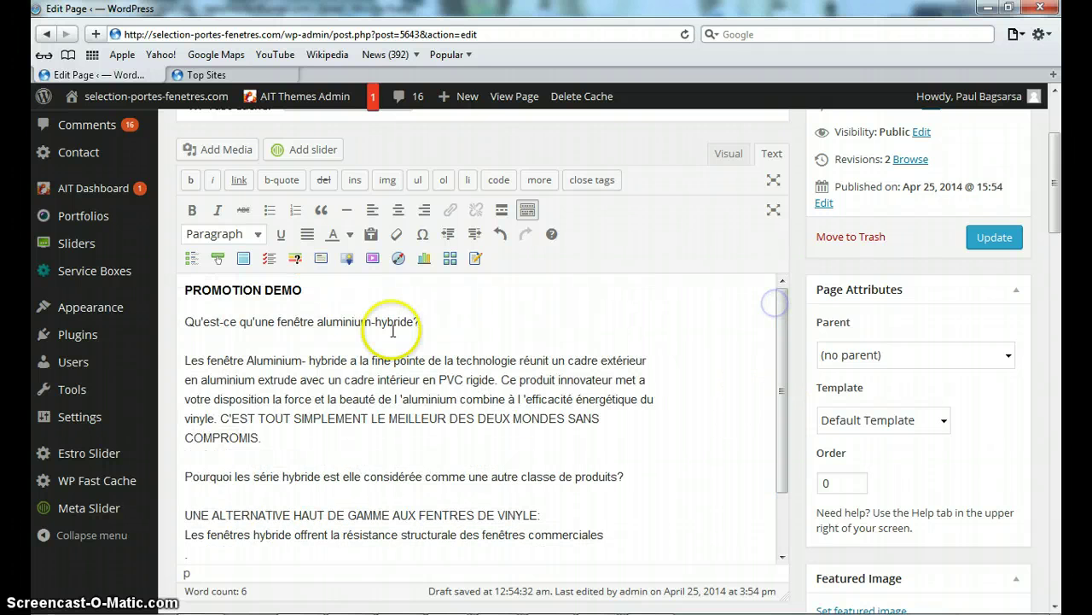
{"action": "left_click", "coordinate": [186, 360]}
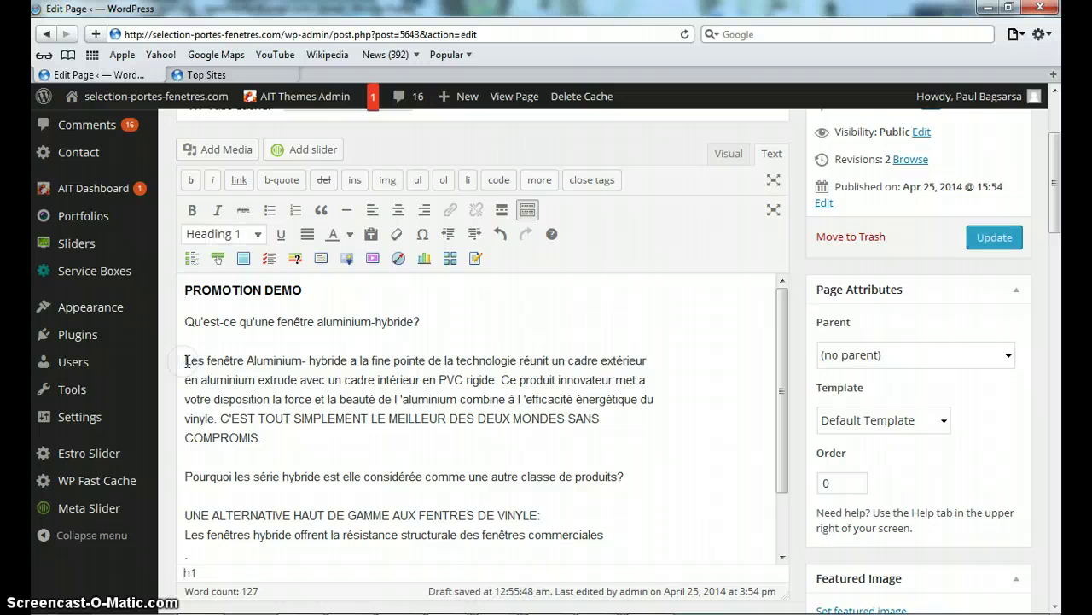
- Insert fenetrehybride1.png left-aligned beside the first paragraph
{"action": "left_click", "coordinate": [224, 149]}
{"action": "left_click", "coordinate": [278, 231]}
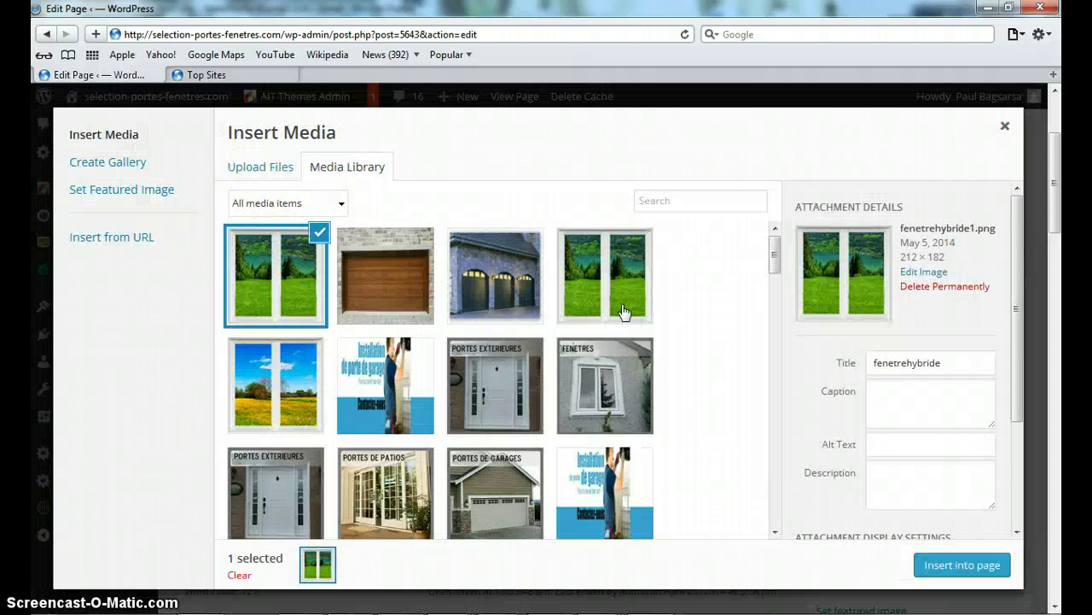
{"action": "left_click", "coordinate": [939, 331]}
{"action": "left_click_drag", "start_coordinate": [1018, 286], "coordinate": [1014, 459]}
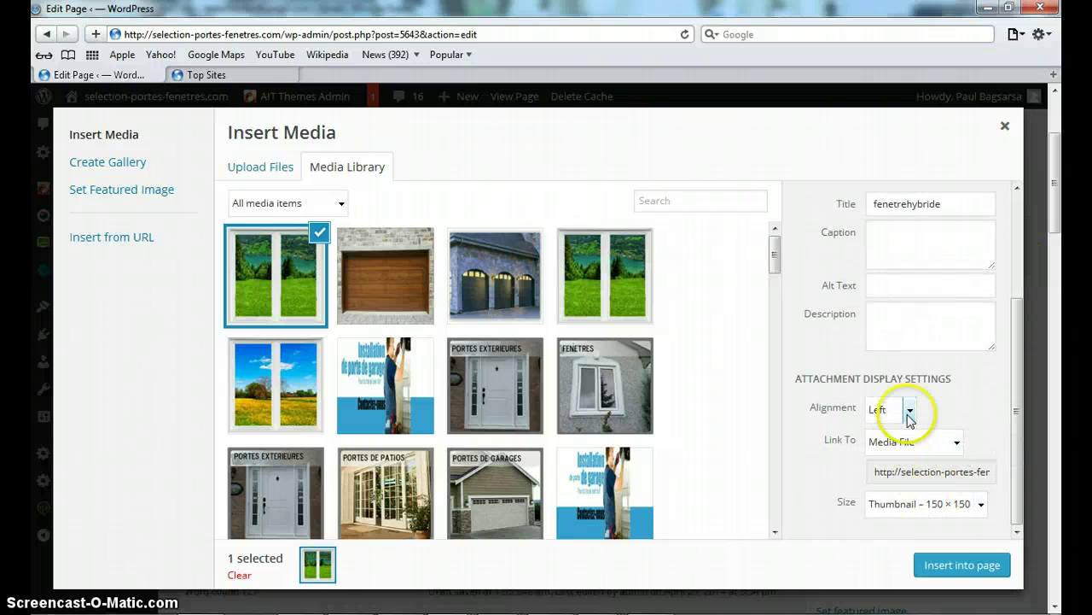
{"action": "left_click", "coordinate": [947, 566]}
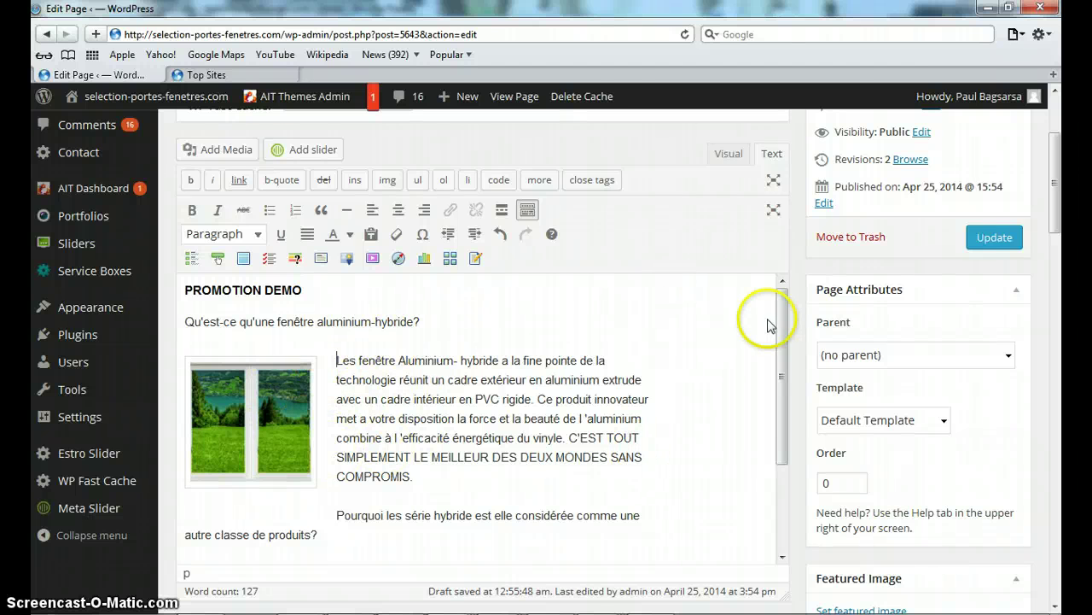
- Type test letters into the word 'disposition' and delete the window photo
{"action": "left_click_drag", "start_coordinate": [781, 331], "coordinate": [785, 309]}
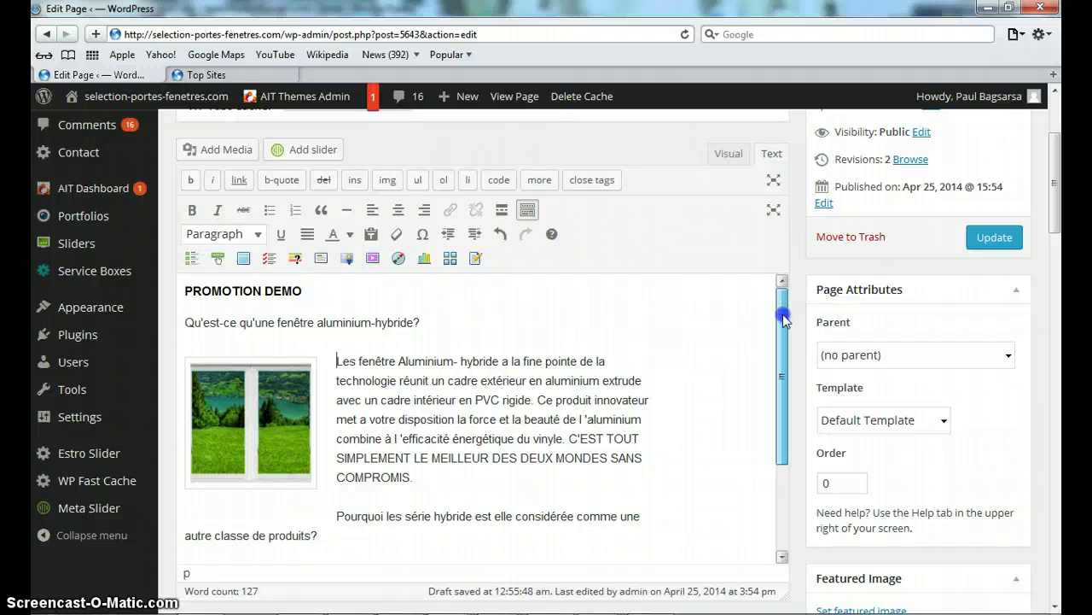
{"action": "left_click_drag", "start_coordinate": [784, 319], "coordinate": [780, 327]}
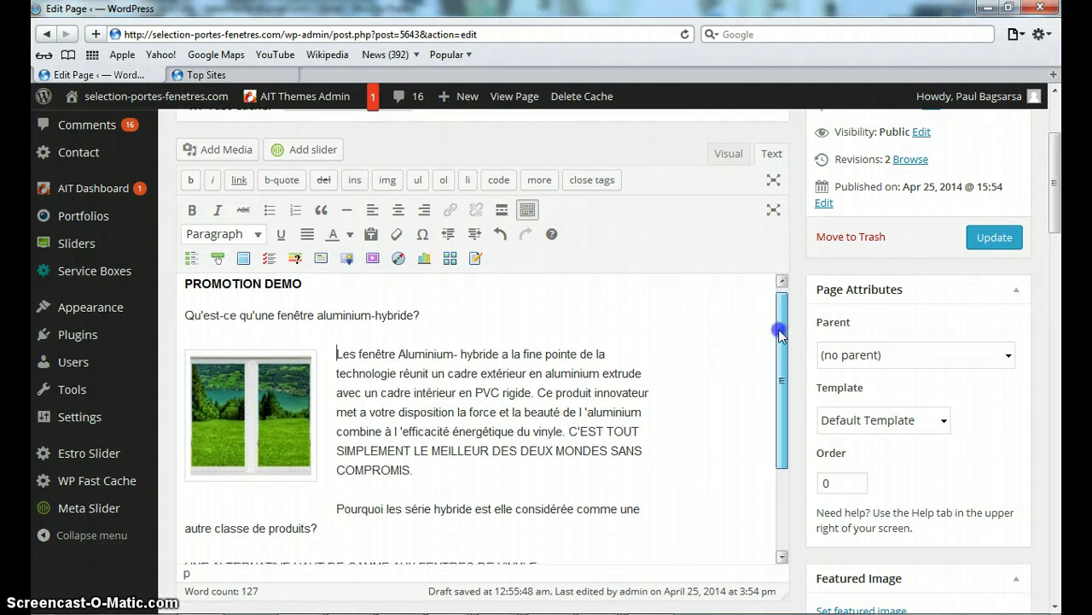
{"action": "left_click", "coordinate": [412, 411]}
{"action": "type", "text": "fggbjk"}
{"action": "type", "text": "dfkn"}
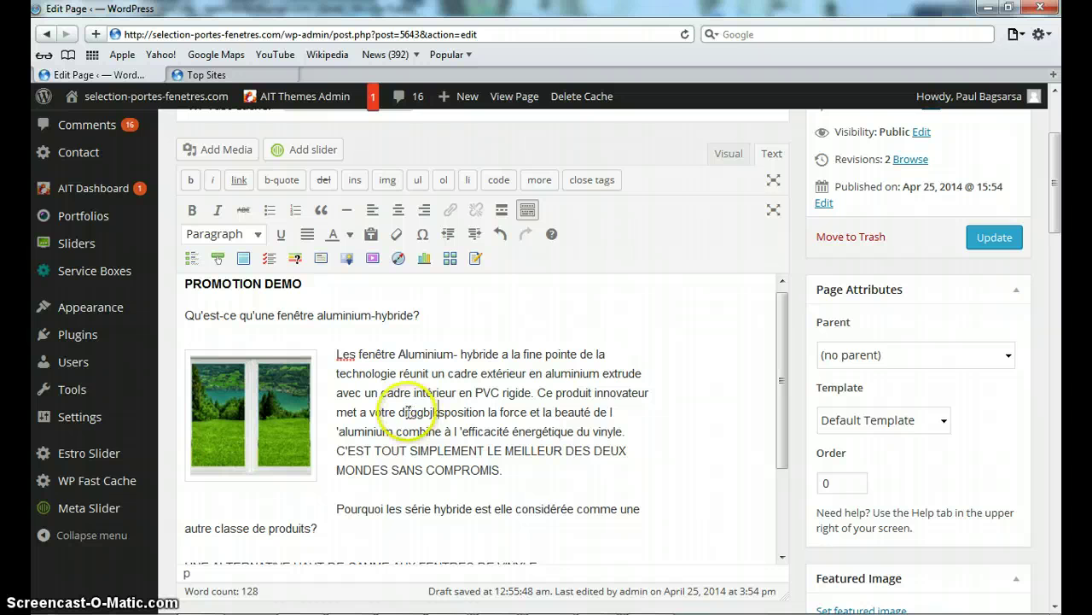
{"action": "left_click", "coordinate": [285, 410]}
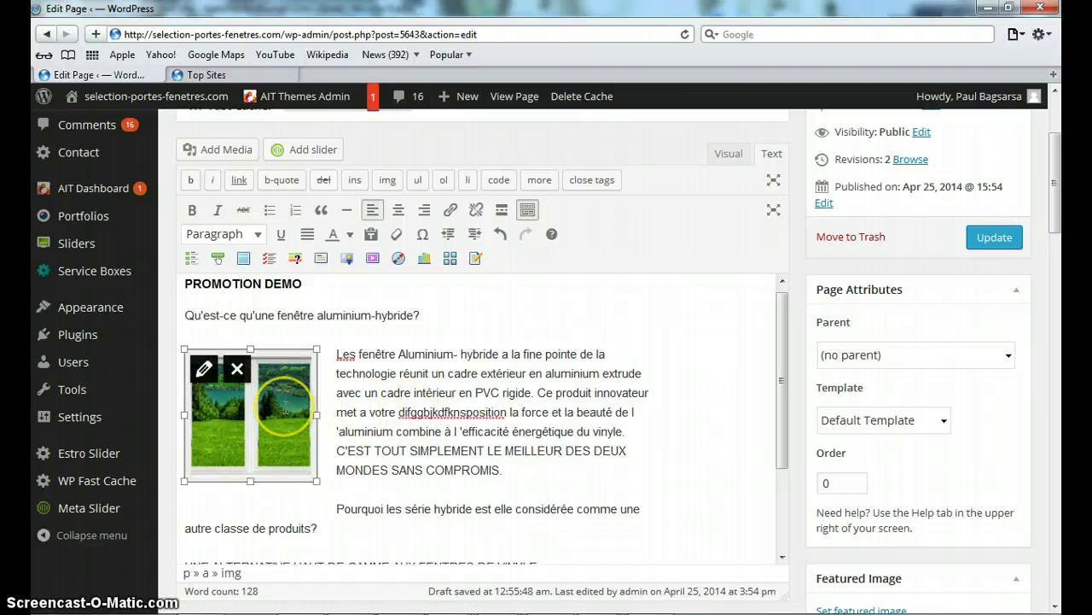
{"action": "left_click", "coordinate": [238, 369]}
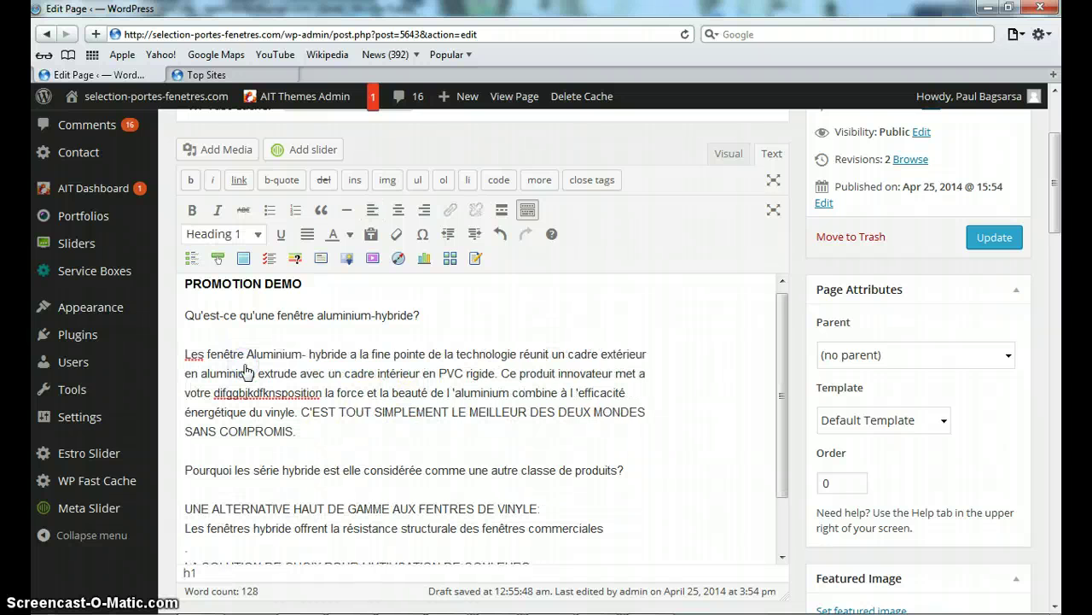
- Experiment with typed test letters, underlining and centring the first paragraph
{"action": "left_click", "coordinate": [535, 411]}
{"action": "type", "text": "dswskn"}
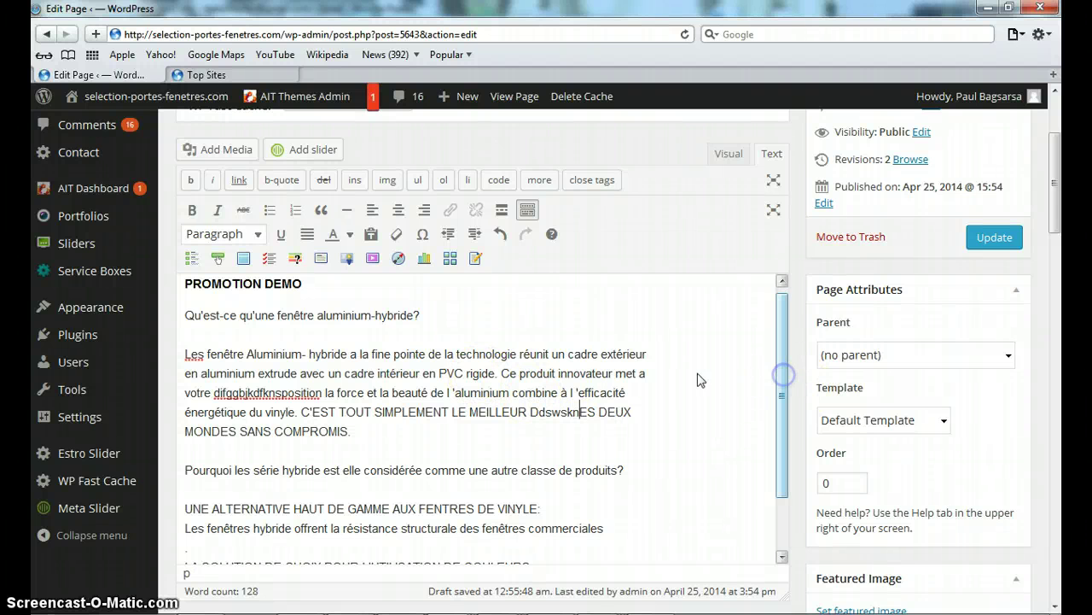
{"action": "left_click", "coordinate": [280, 234]}
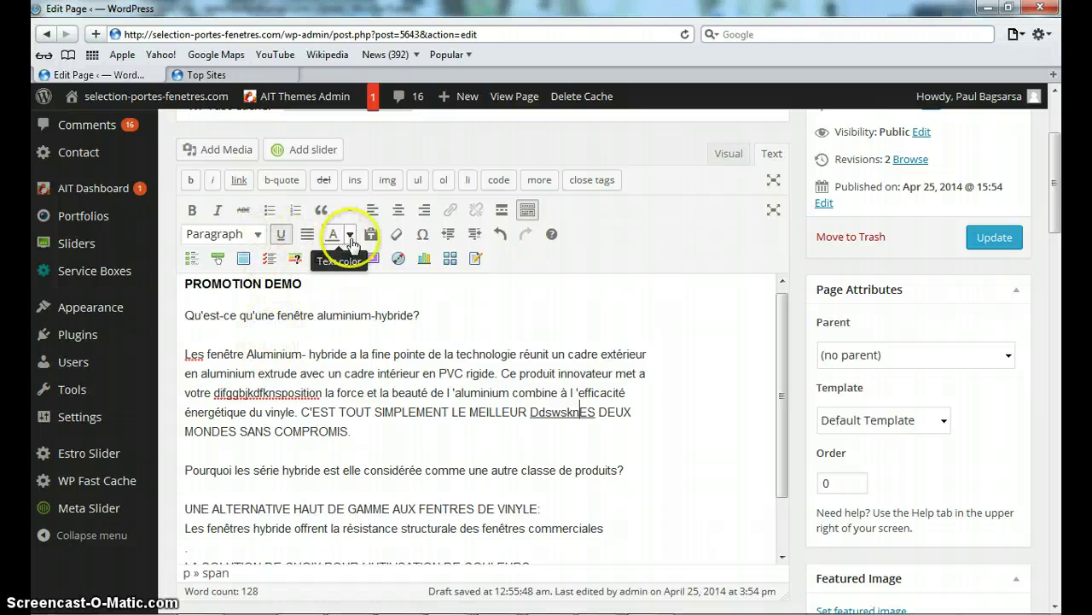
{"action": "left_click", "coordinate": [298, 351]}
{"action": "type", "text": "dddd"}
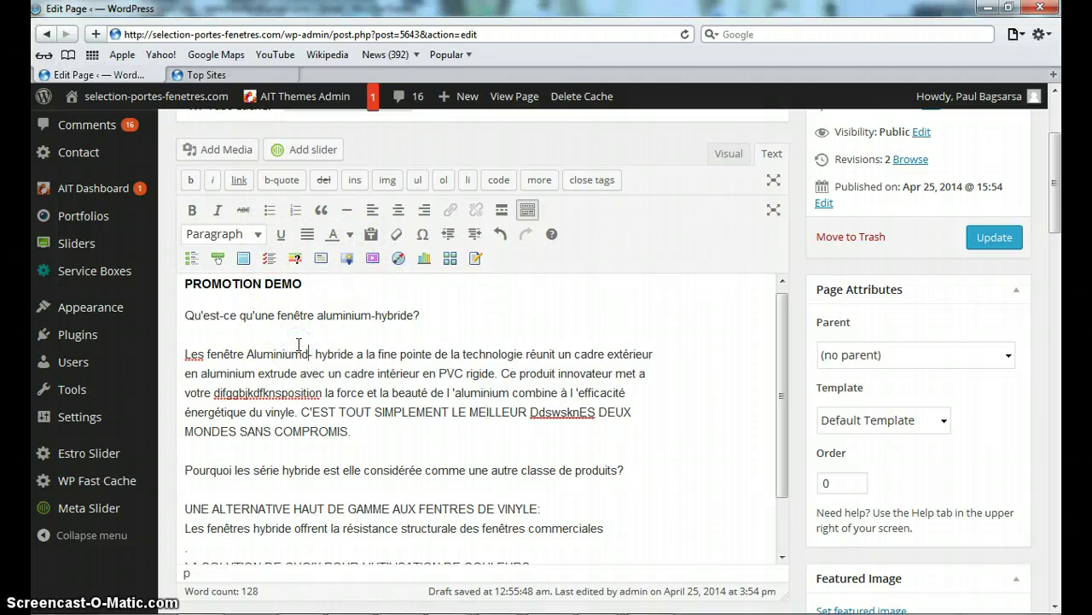
{"action": "key", "text": "BackSpace"}
{"action": "left_click", "coordinate": [341, 357]}
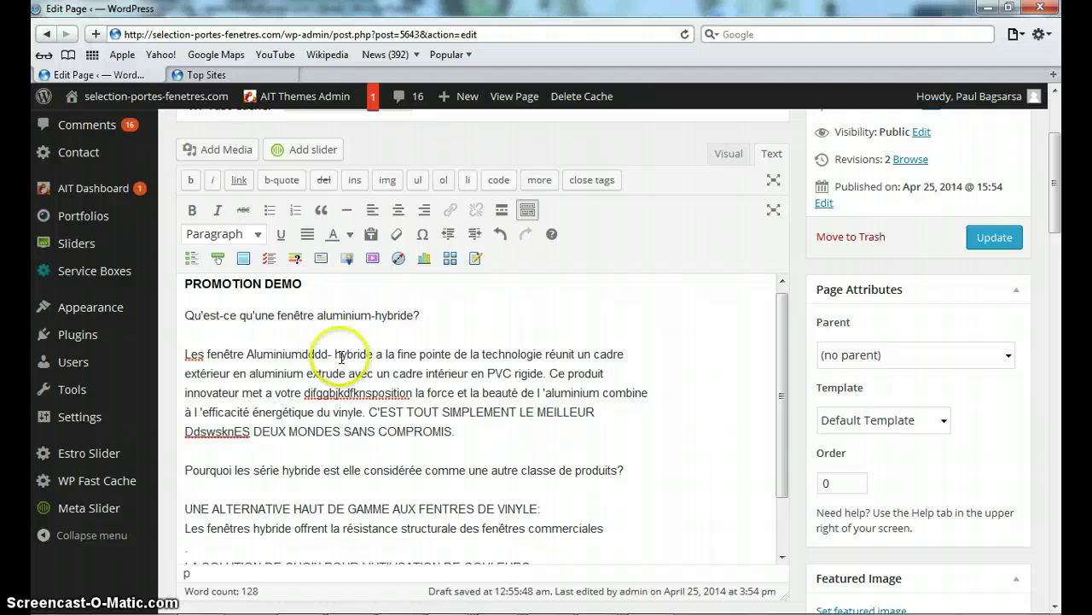
{"action": "left_click", "coordinate": [281, 234]}
{"action": "type", "text": "ddddddd"}
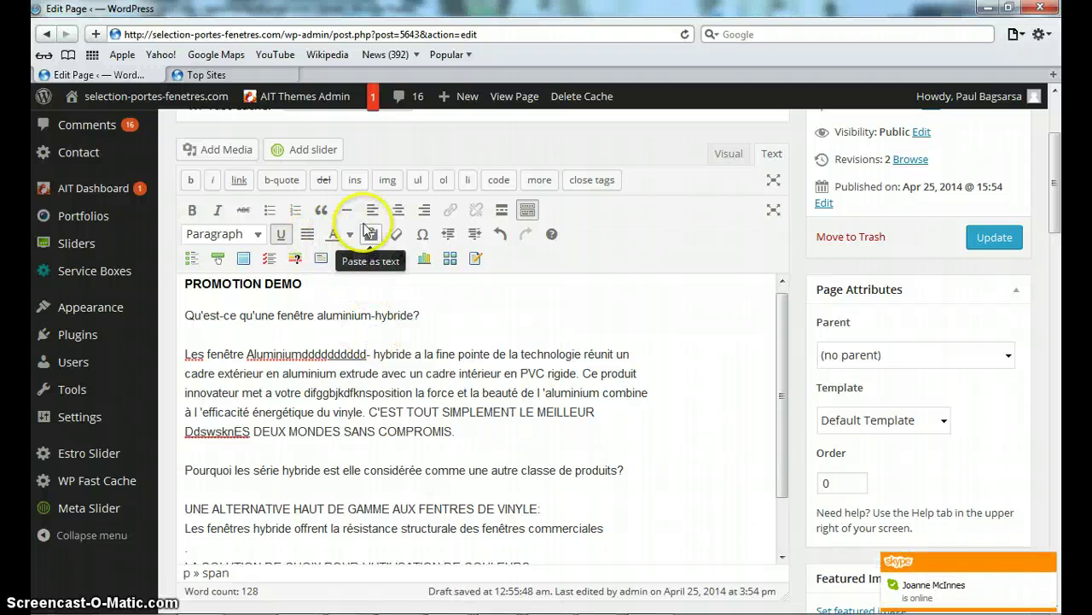
{"action": "left_click", "coordinate": [399, 211]}
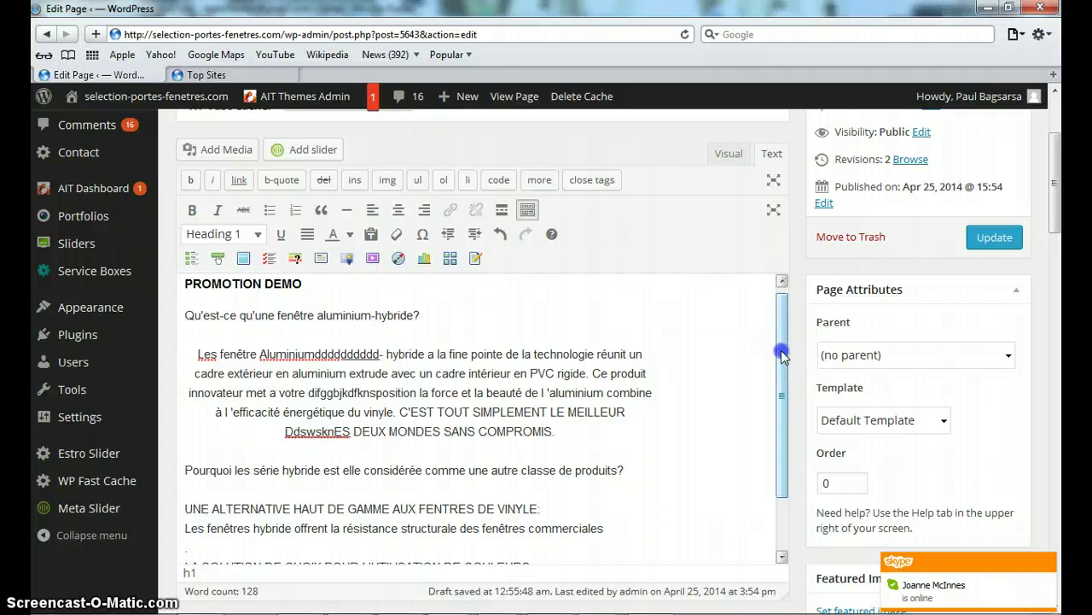
- Select all the remaining page text and delete it
{"action": "left_click_drag", "start_coordinate": [782, 354], "coordinate": [771, 418]}
{"action": "left_click_drag", "start_coordinate": [578, 535], "coordinate": [175, 282]}
{"action": "key", "text": "Delete"}
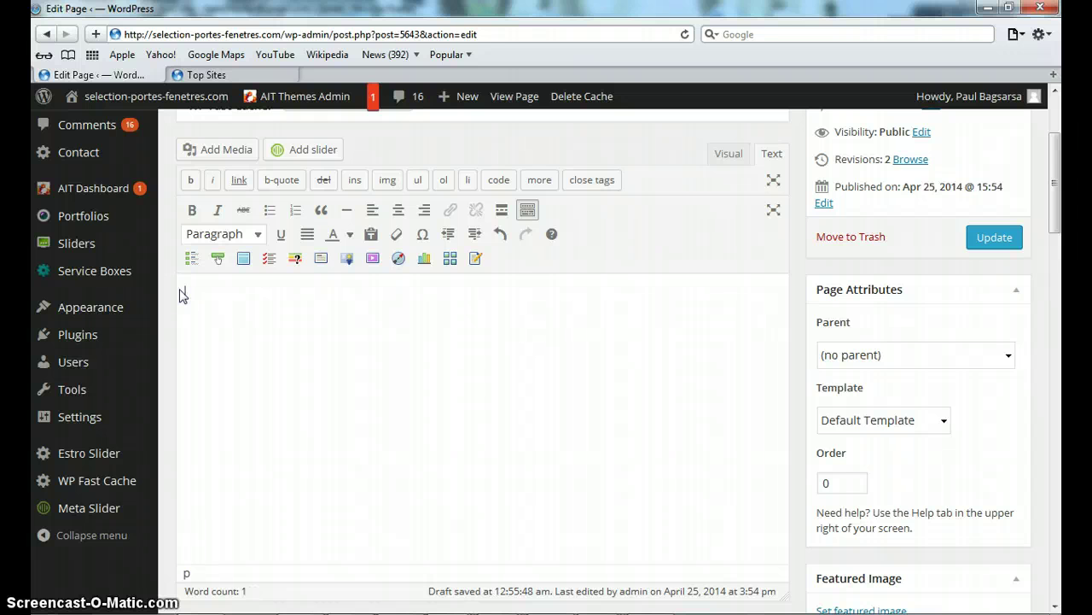
- Make the 'À Venir' line a Heading 1 and return to the top of the editor
{"action": "type", "text": "À Venir"}
{"action": "left_click", "coordinate": [362, 306]}
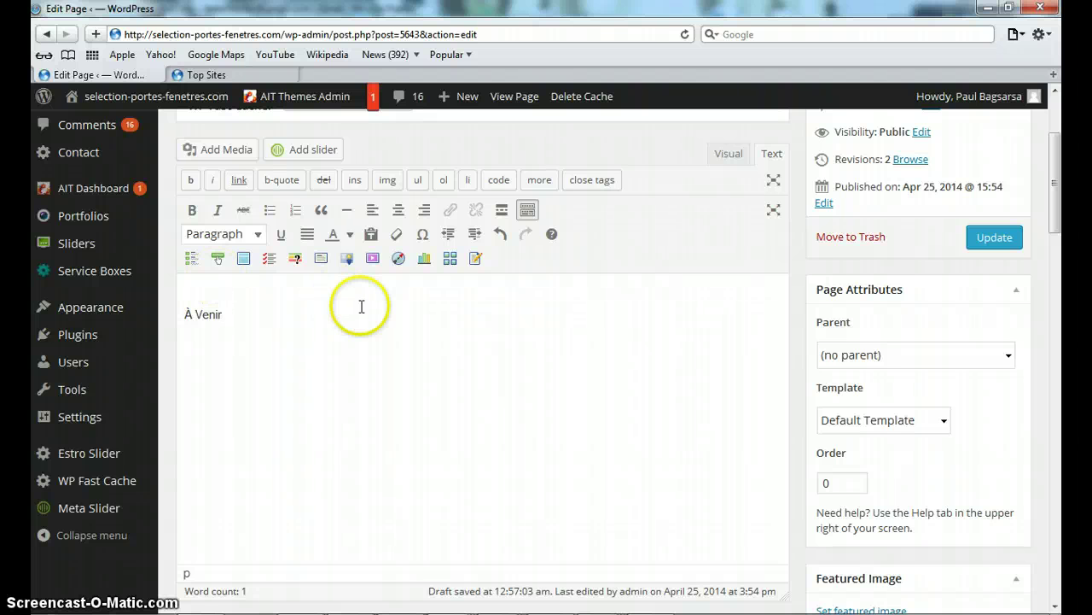
{"action": "left_click_drag", "start_coordinate": [252, 318], "coordinate": [168, 316]}
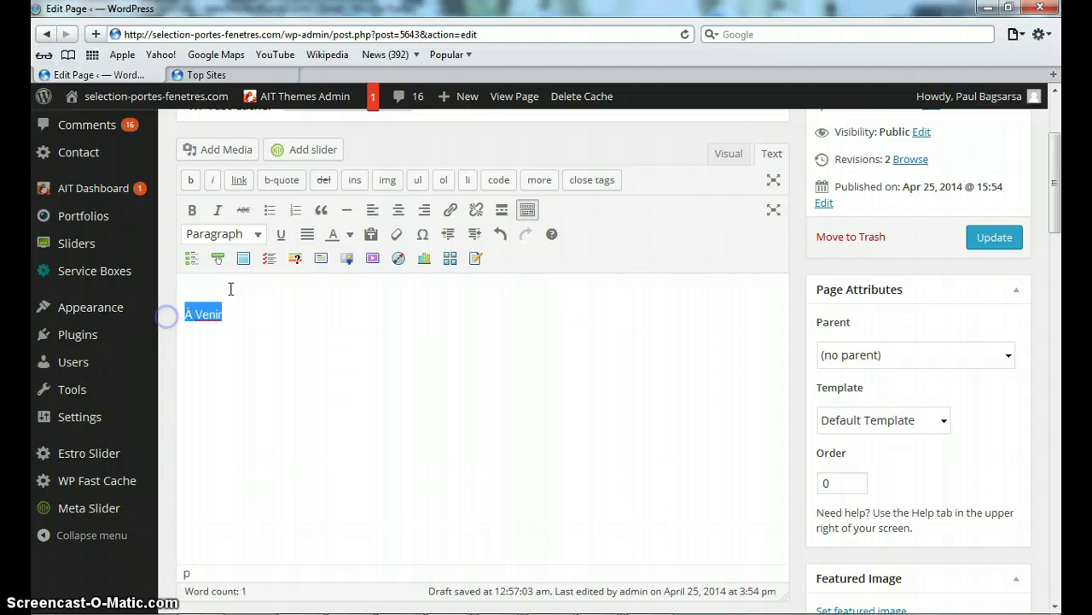
{"action": "left_click", "coordinate": [257, 234]}
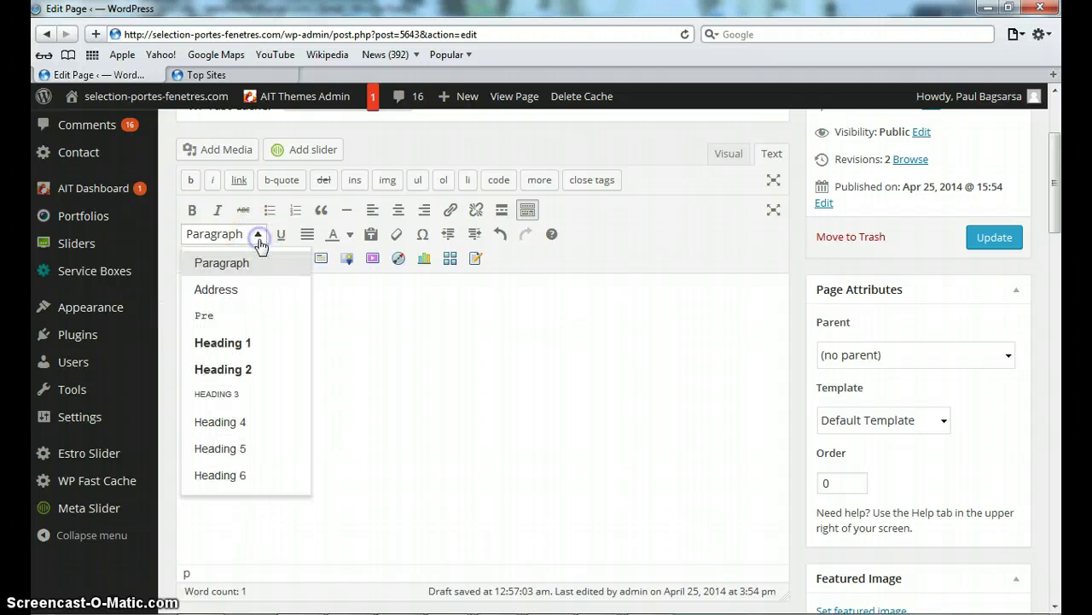
{"action": "left_click", "coordinate": [226, 345]}
{"action": "left_click", "coordinate": [307, 337]}
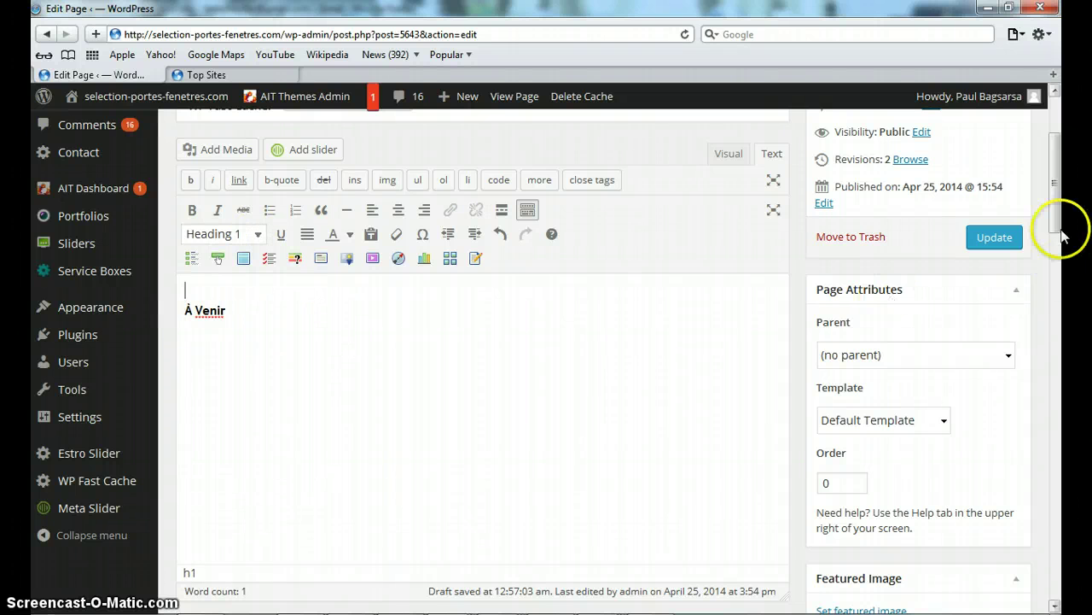
{"action": "left_click_drag", "start_coordinate": [1058, 214], "coordinate": [1058, 168]}
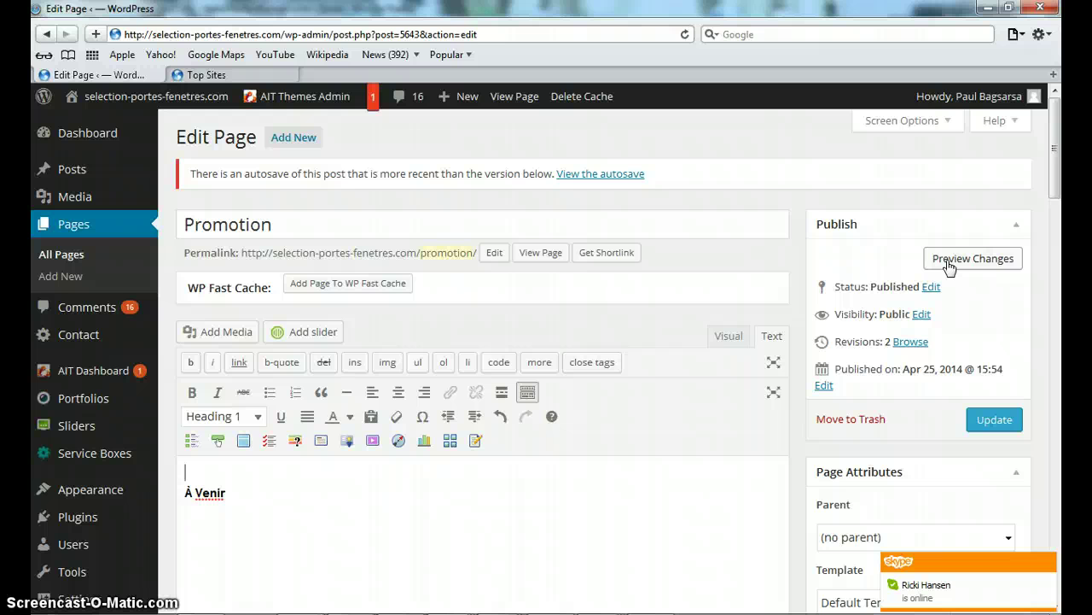
- Preview the Promotion page showing only the À Venir heading, then update it
{"action": "left_click", "coordinate": [949, 267]}
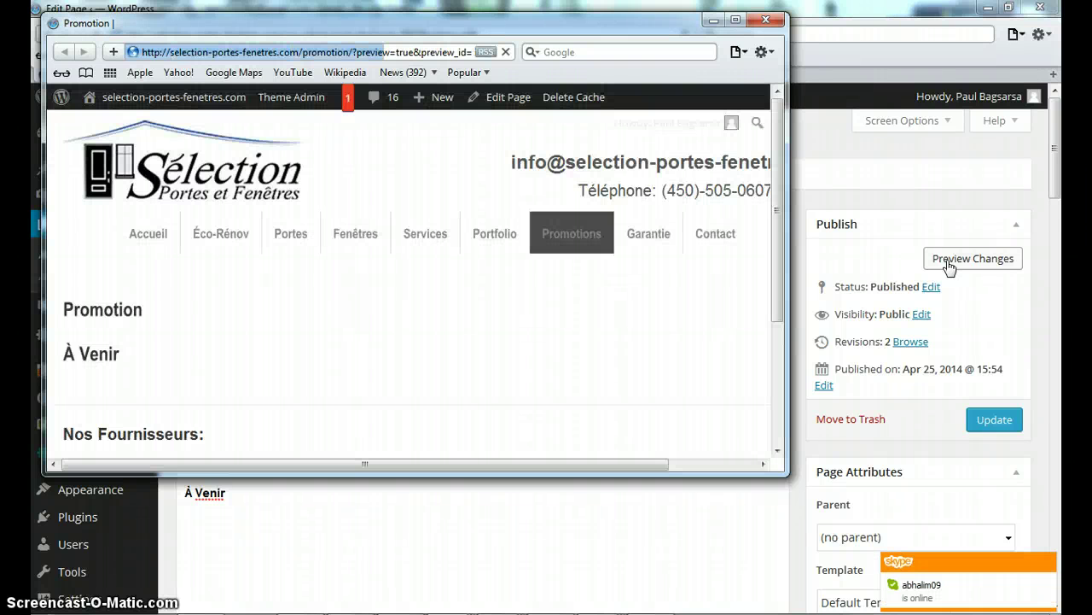
{"action": "left_click", "coordinate": [949, 267]}
{"action": "left_click", "coordinate": [362, 266]}
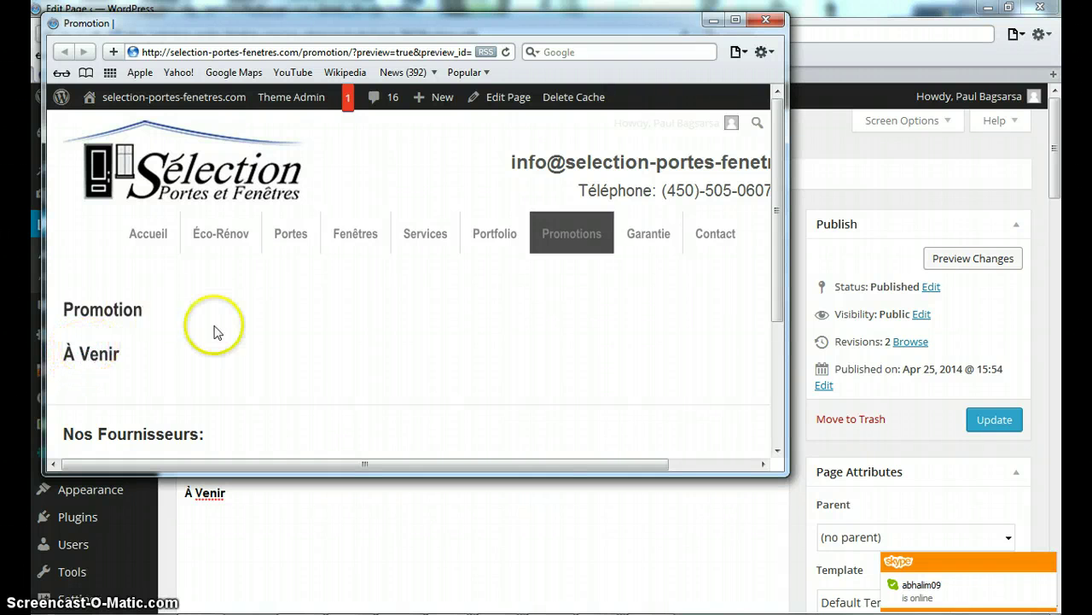
{"action": "left_click", "coordinate": [758, 26]}
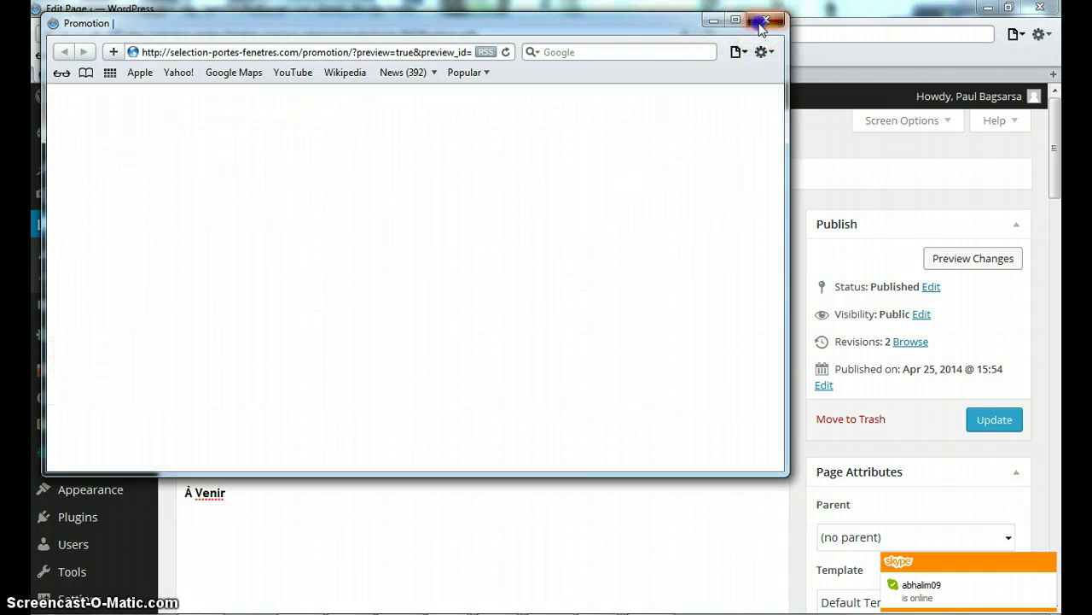
{"action": "left_click", "coordinate": [986, 422]}
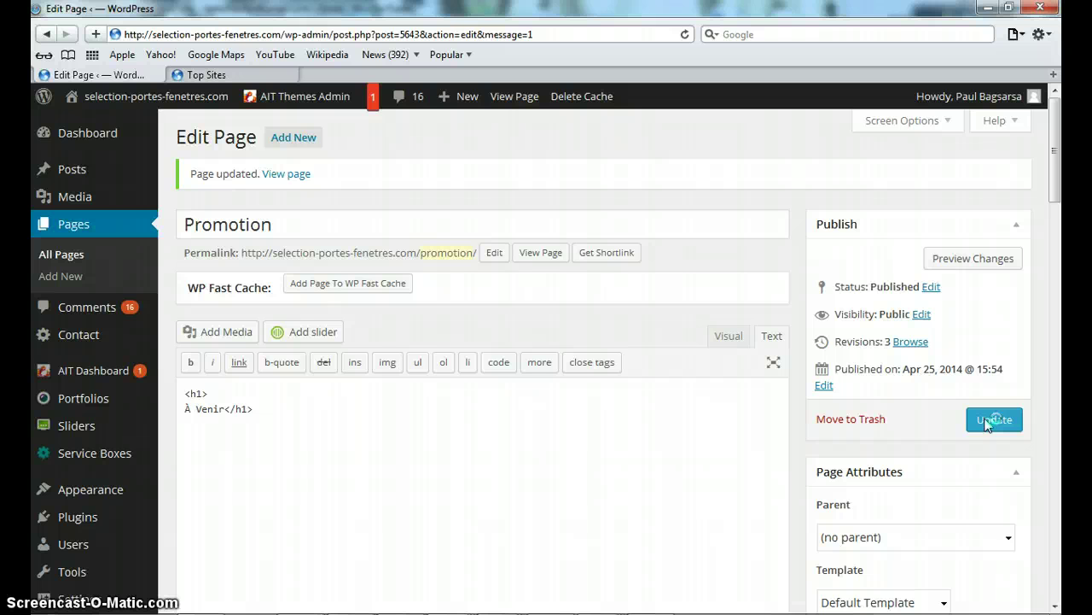
- Once the page shows as updated, go to the full list of 55 site pages
{"action": "mouse_move", "coordinate": [194, 101]}
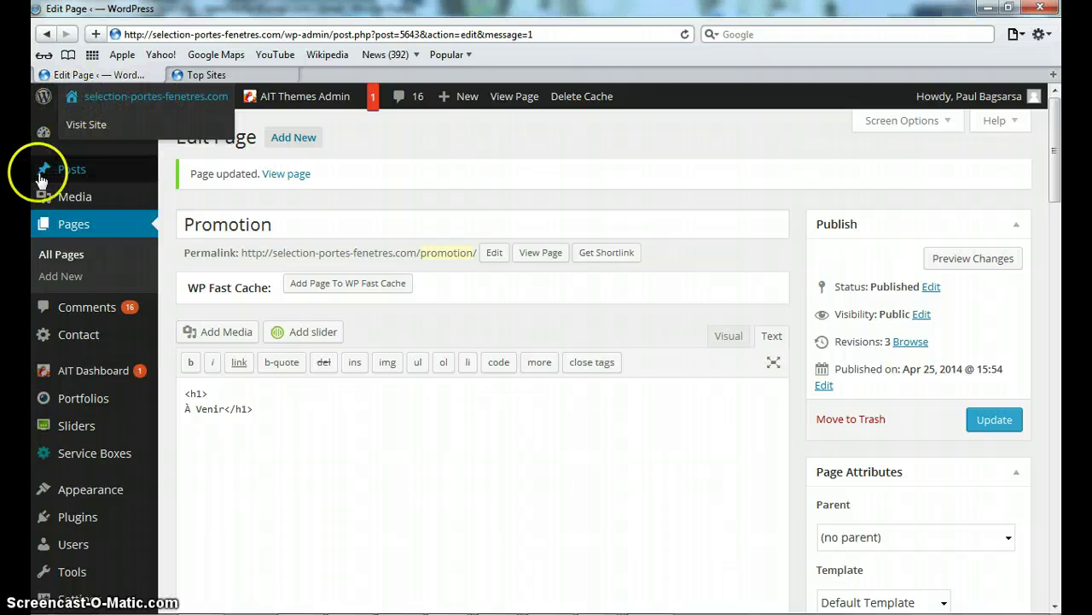
{"action": "mouse_move", "coordinate": [51, 196]}
{"action": "left_click", "coordinate": [82, 227]}
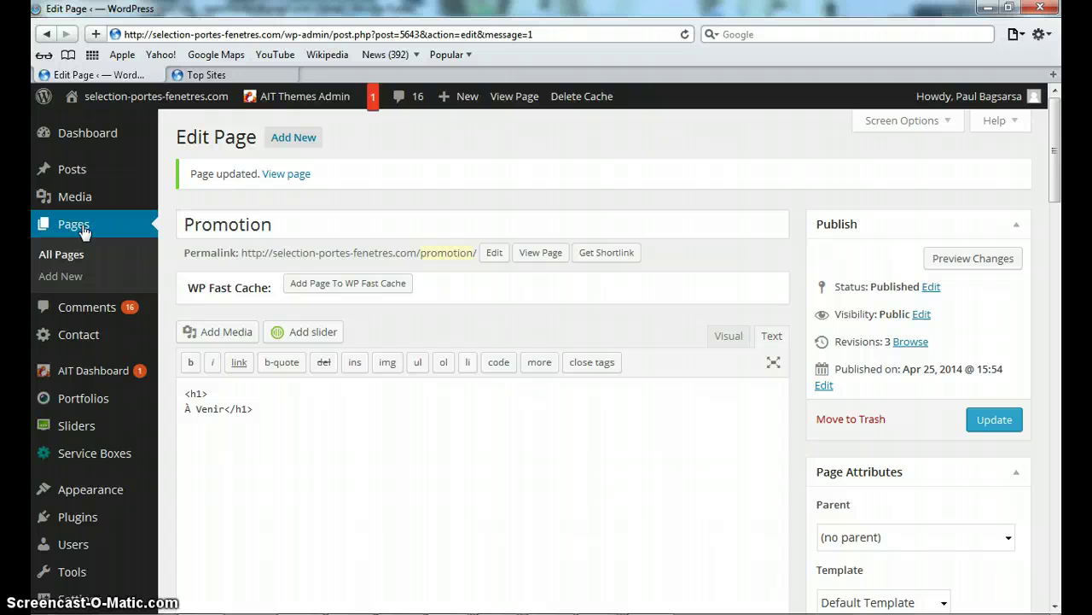
{"action": "left_click", "coordinate": [82, 228]}
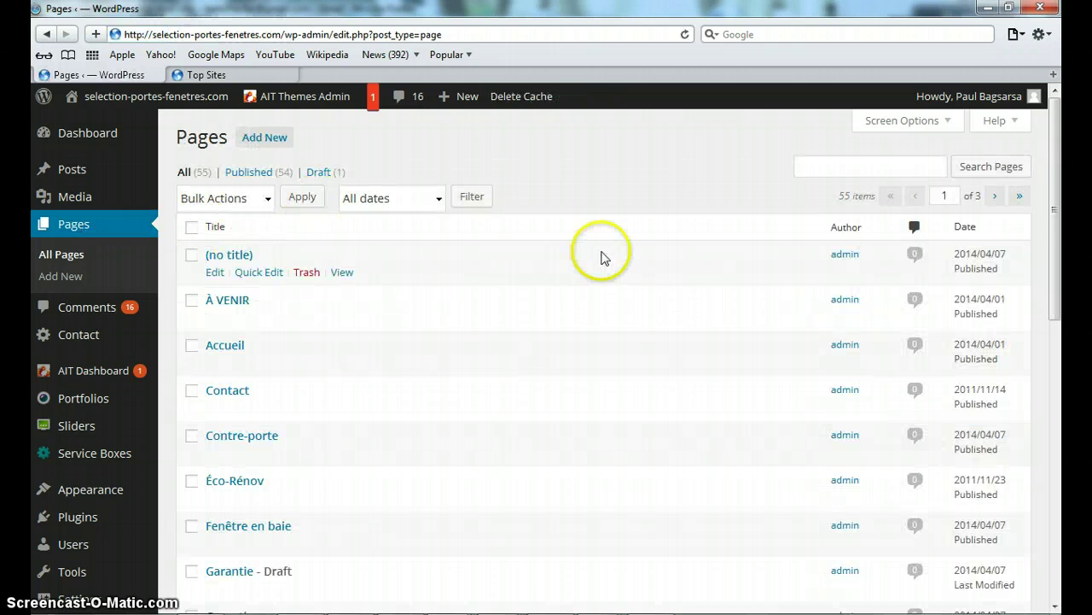
- Scroll the Pages list and move on to page 2 of 3
{"action": "left_click_drag", "start_coordinate": [1055, 199], "coordinate": [1055, 228]}
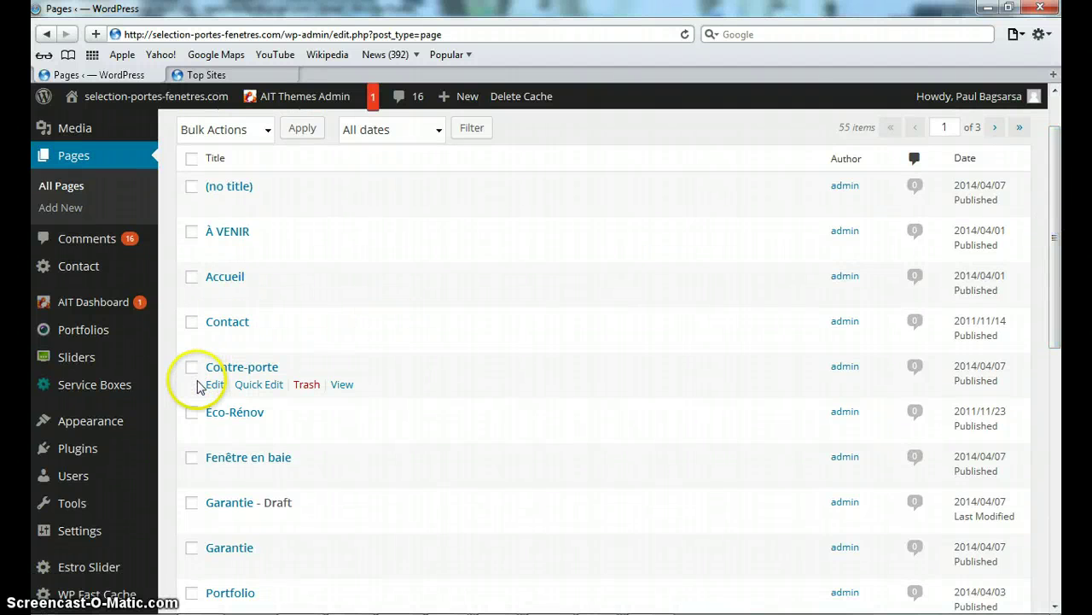
{"action": "left_click_drag", "start_coordinate": [1053, 201], "coordinate": [1044, 449]}
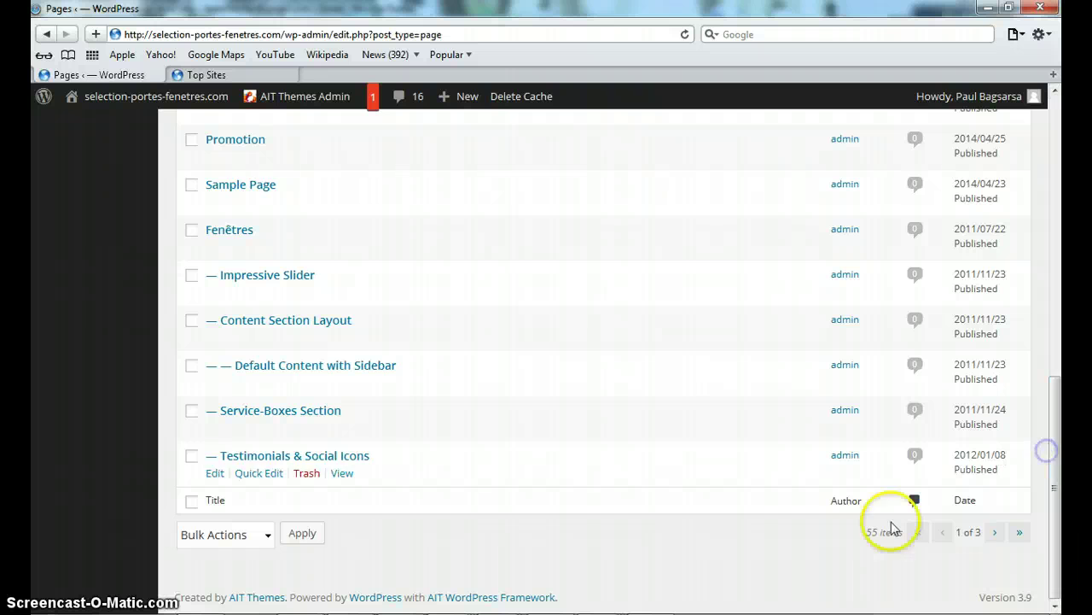
{"action": "left_click", "coordinate": [994, 533]}
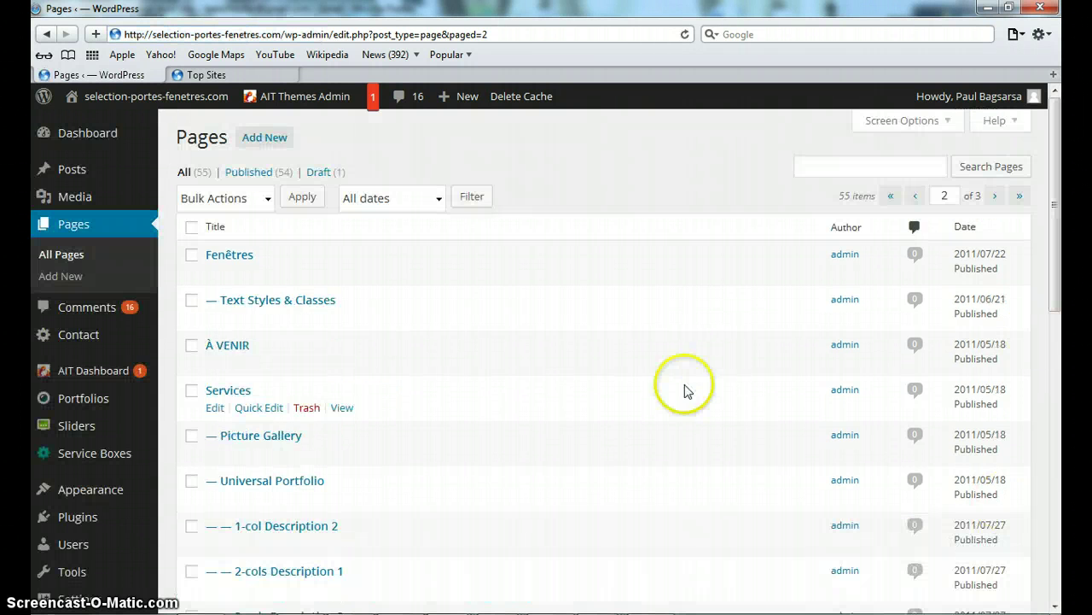
- Open the Services page in the Visual editor and scroll through its door and window content
{"action": "left_click", "coordinate": [214, 410]}
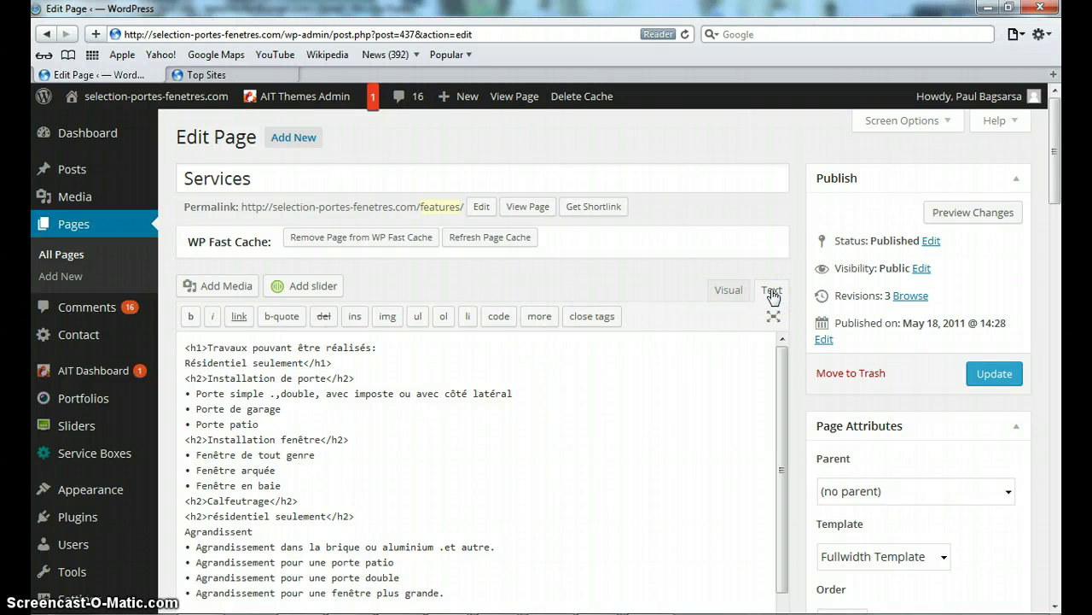
{"action": "left_click", "coordinate": [731, 292]}
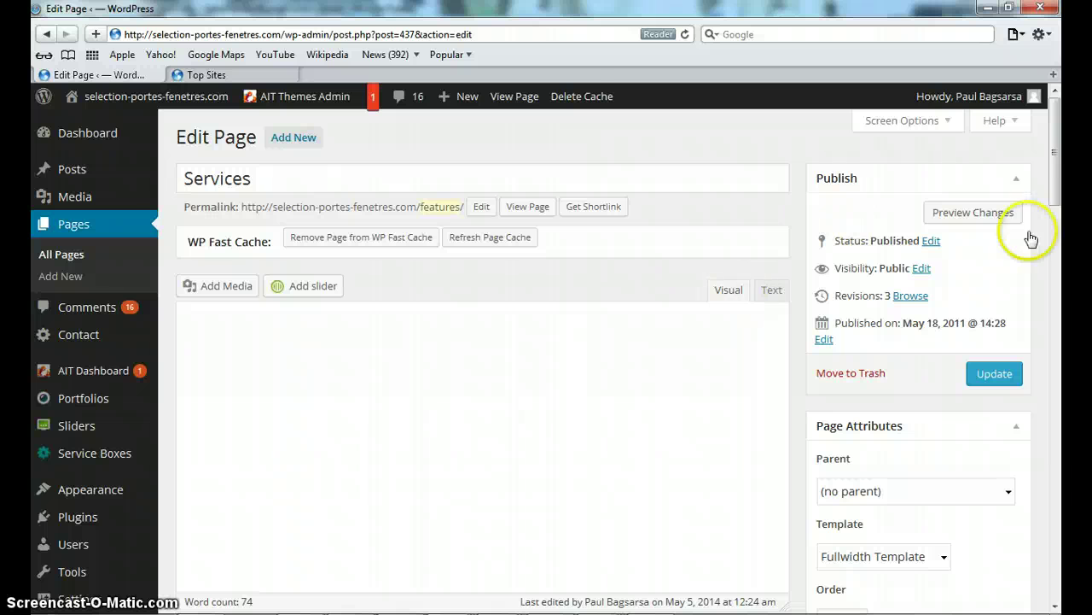
{"action": "left_click_drag", "start_coordinate": [1051, 233], "coordinate": [817, 365]}
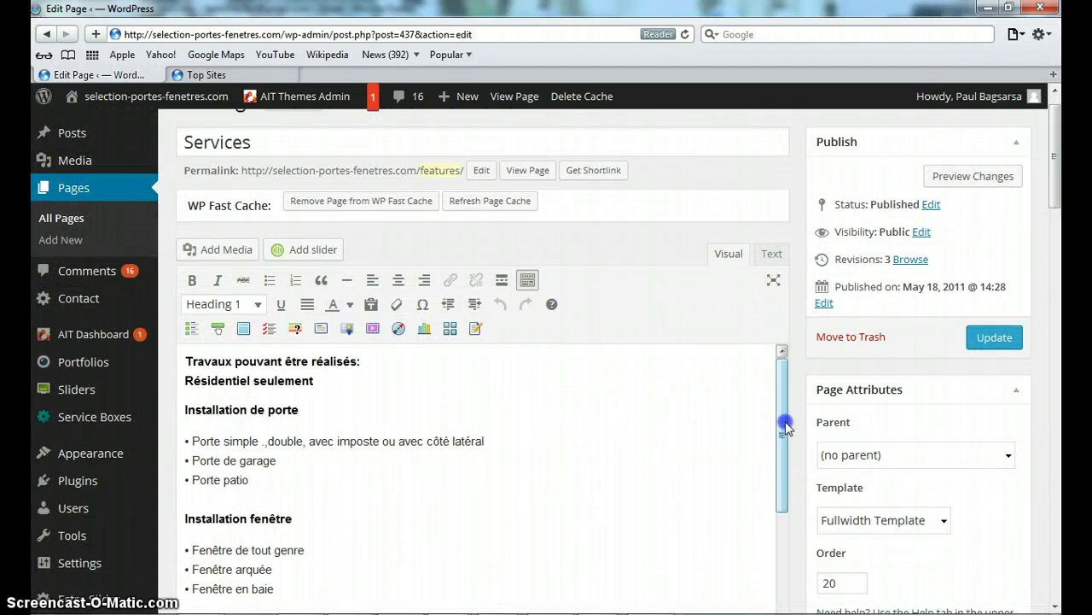
{"action": "mouse_move", "coordinate": [785, 427]}
{"action": "left_mouse_down"}
{"action": "mouse_move", "coordinate": [771, 524]}
{"action": "mouse_move", "coordinate": [763, 495]}
{"action": "mouse_move", "coordinate": [778, 410]}
{"action": "left_mouse_up"}
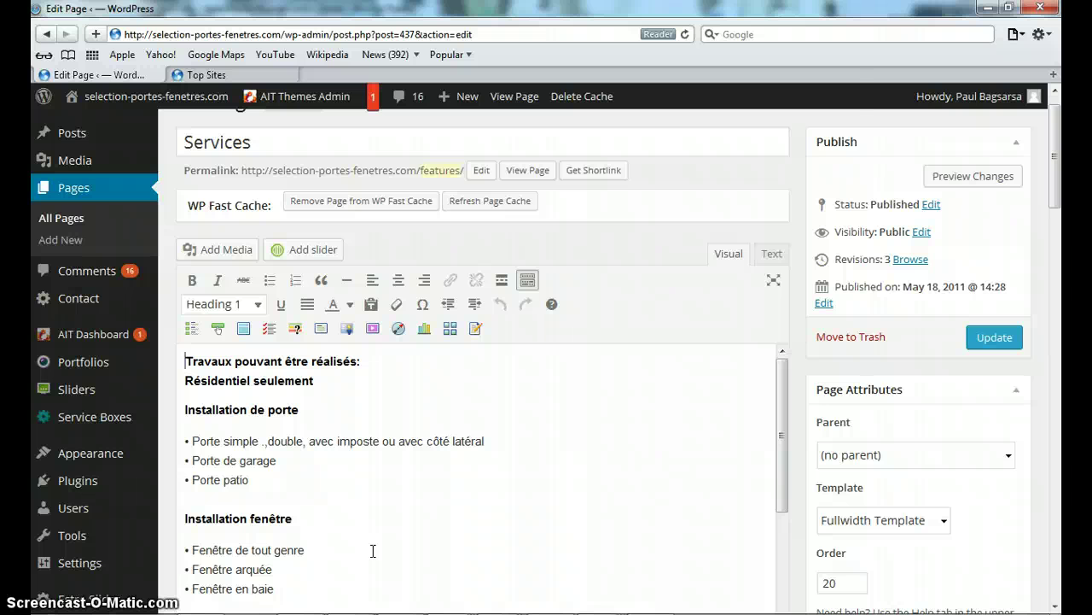
- View the Portfolio Fenêtres gallery on the live site, then edit that page in the admin
{"action": "mouse_move", "coordinate": [158, 99]}
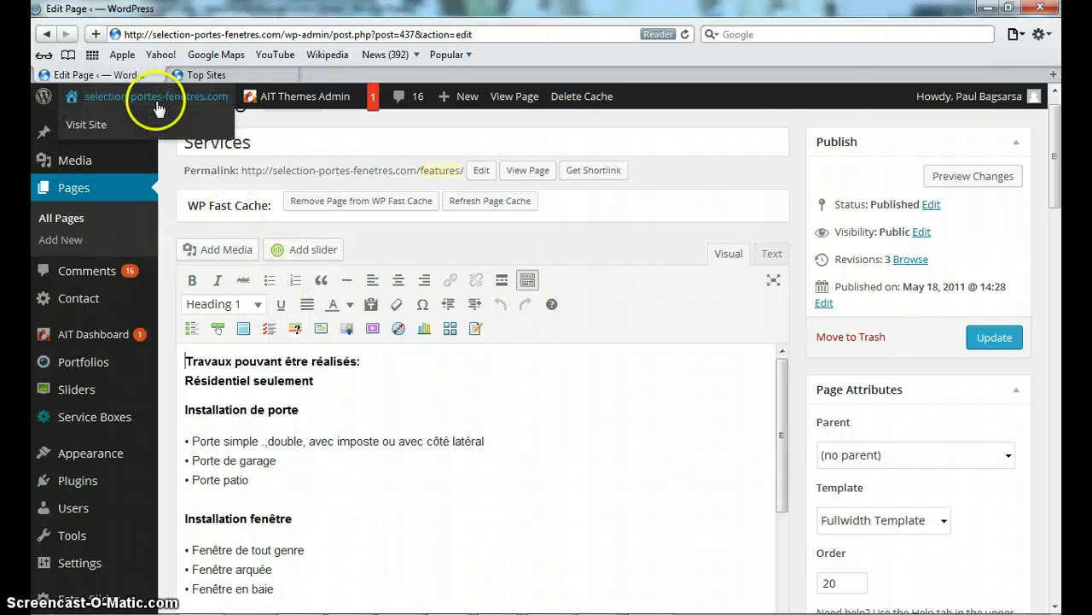
{"action": "left_click", "coordinate": [95, 126]}
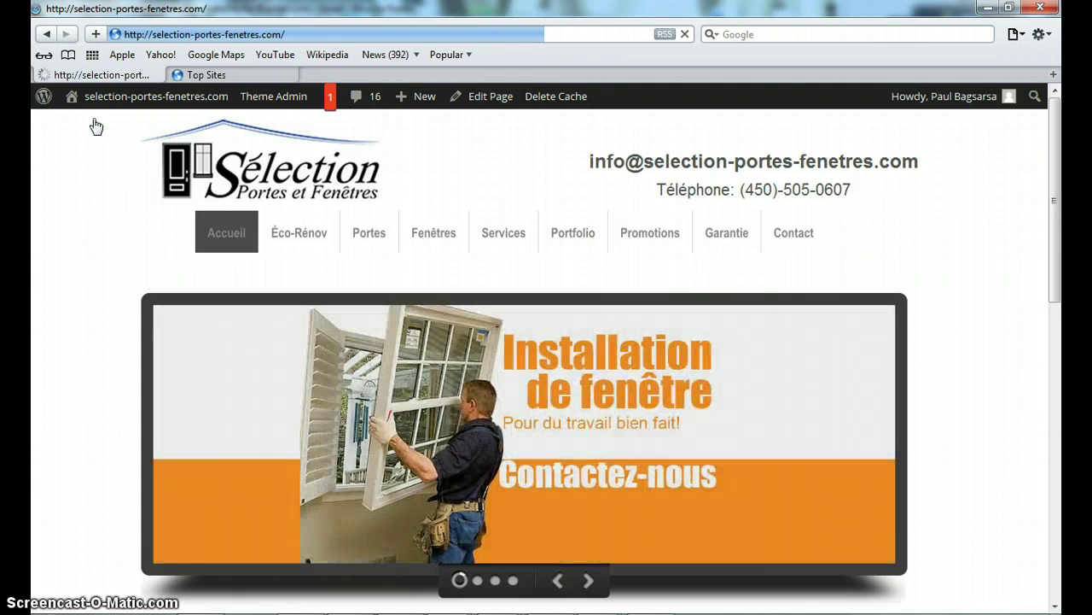
{"action": "left_click", "coordinate": [389, 229]}
{"action": "mouse_move", "coordinate": [569, 233]}
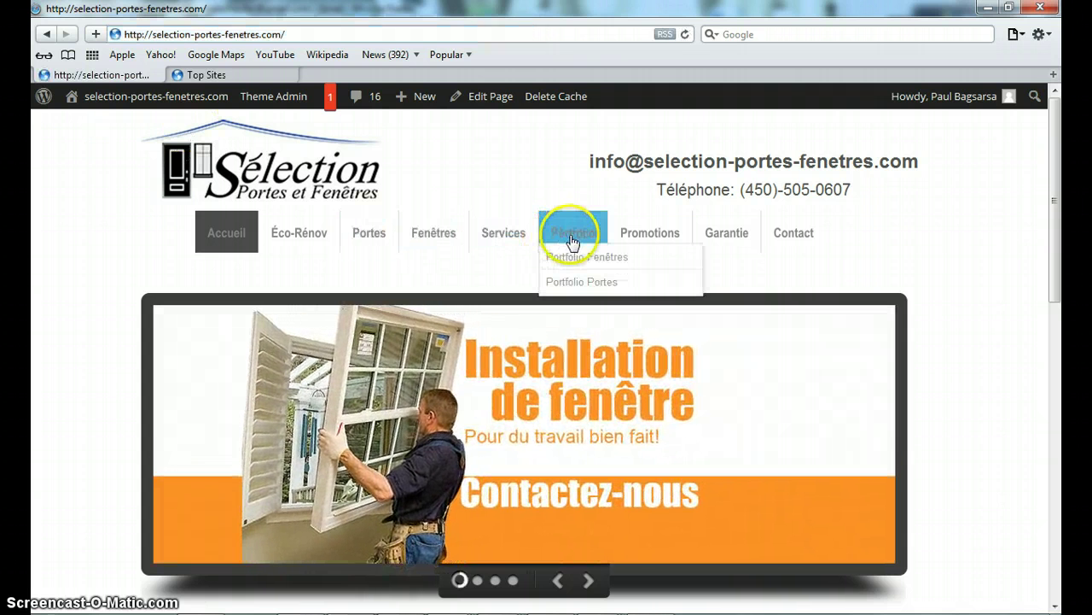
{"action": "left_click", "coordinate": [572, 260]}
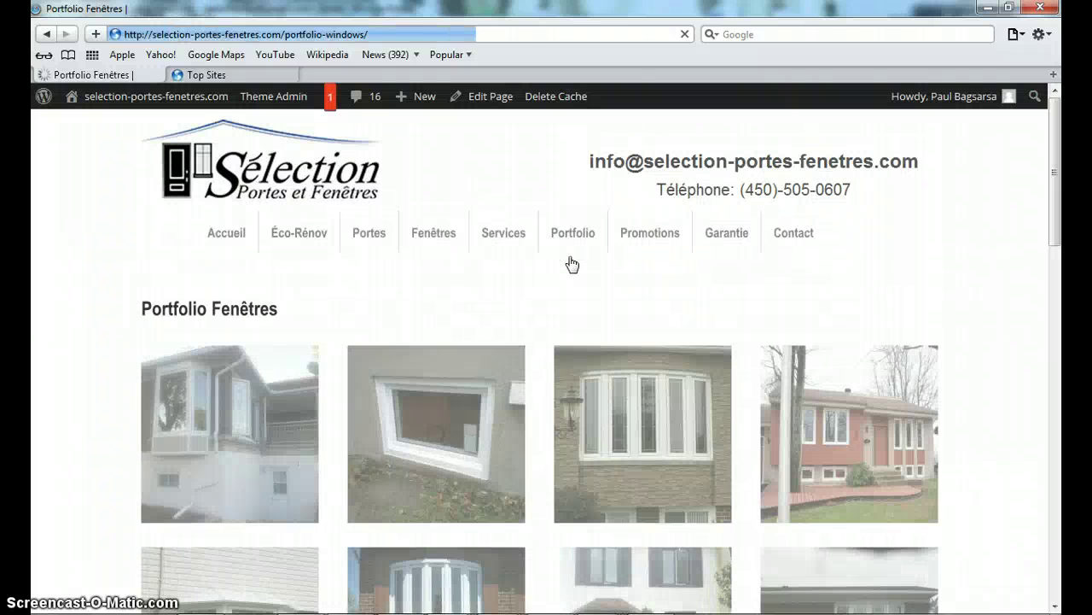
{"action": "left_click", "coordinate": [795, 235]}
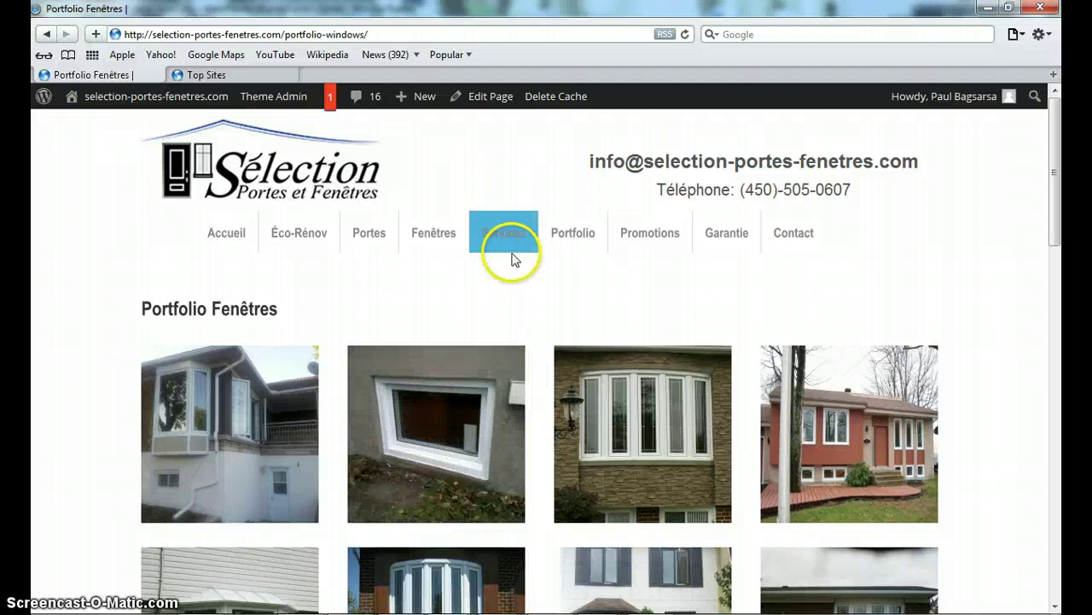
{"action": "left_click", "coordinate": [484, 98]}
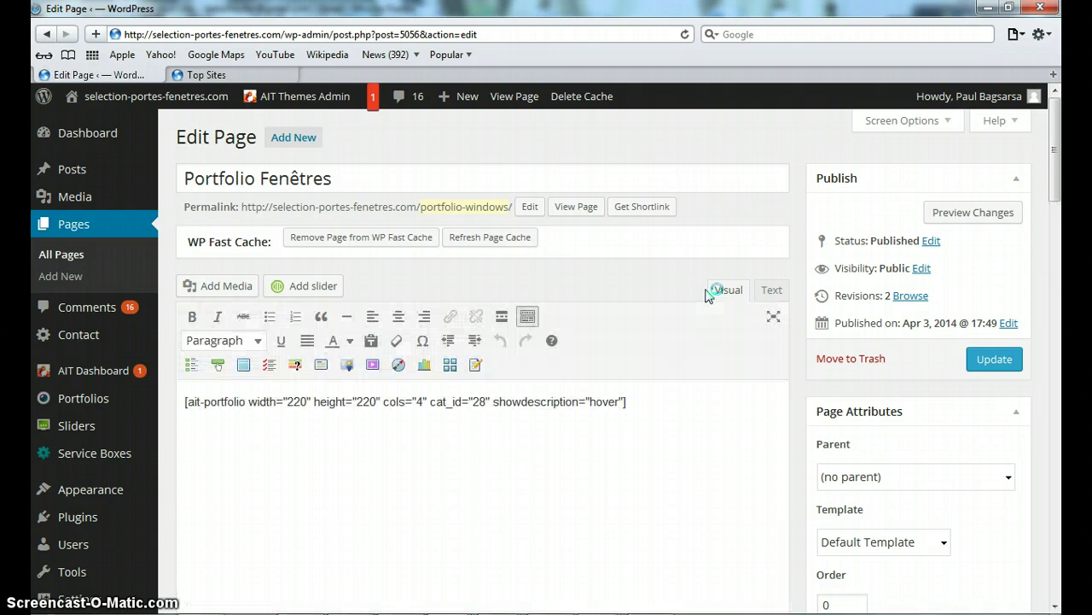
- Check the Portfolio Fenêtres page's raw [ait-portfolio] shortcode, then return to the Visual view
{"action": "left_click", "coordinate": [724, 296]}
{"action": "left_click", "coordinate": [770, 291]}
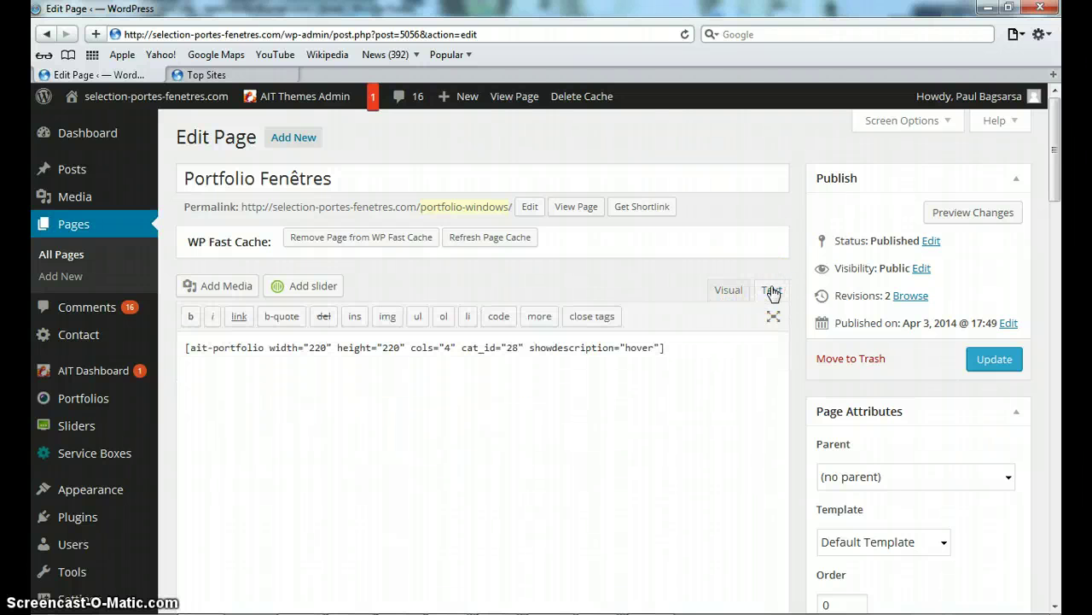
{"action": "left_click", "coordinate": [731, 290]}
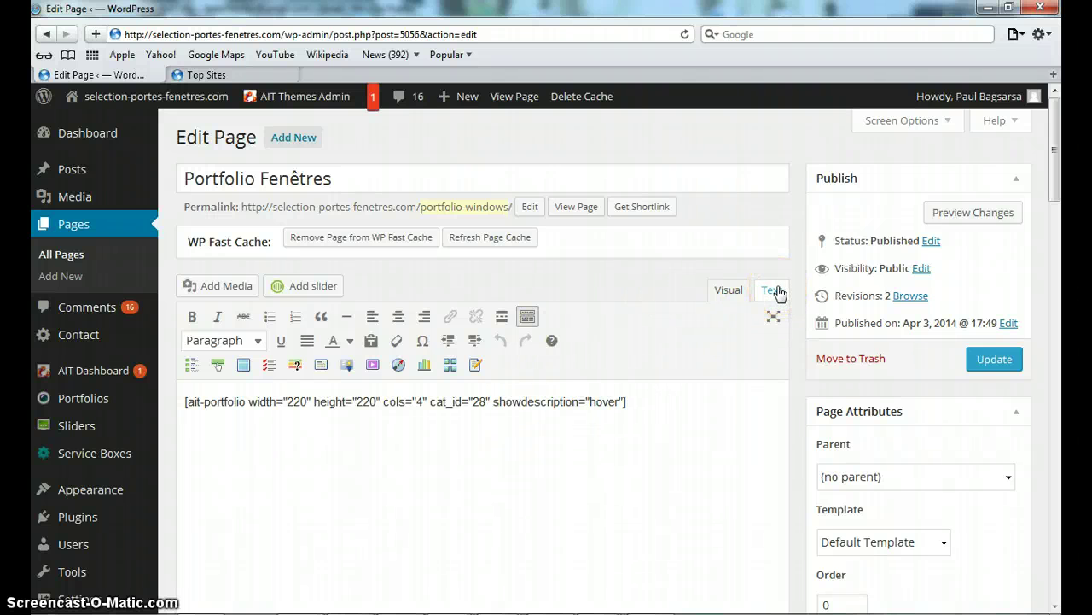
- Go to the Portfolios items list, dismissing once and then accepting the leave-page warning
{"action": "left_click", "coordinate": [112, 399]}
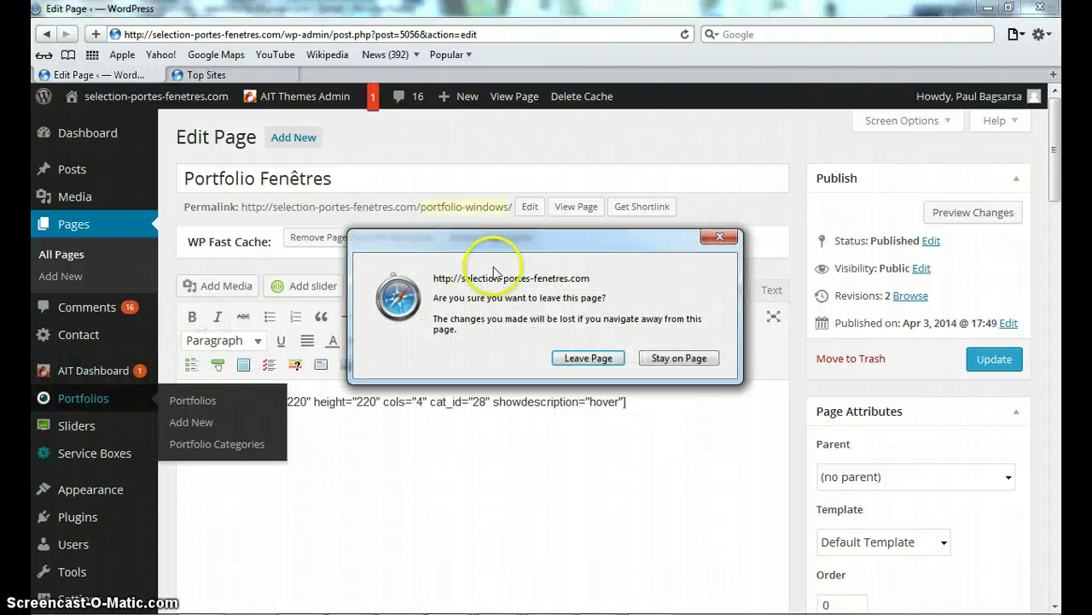
{"action": "left_click", "coordinate": [720, 237]}
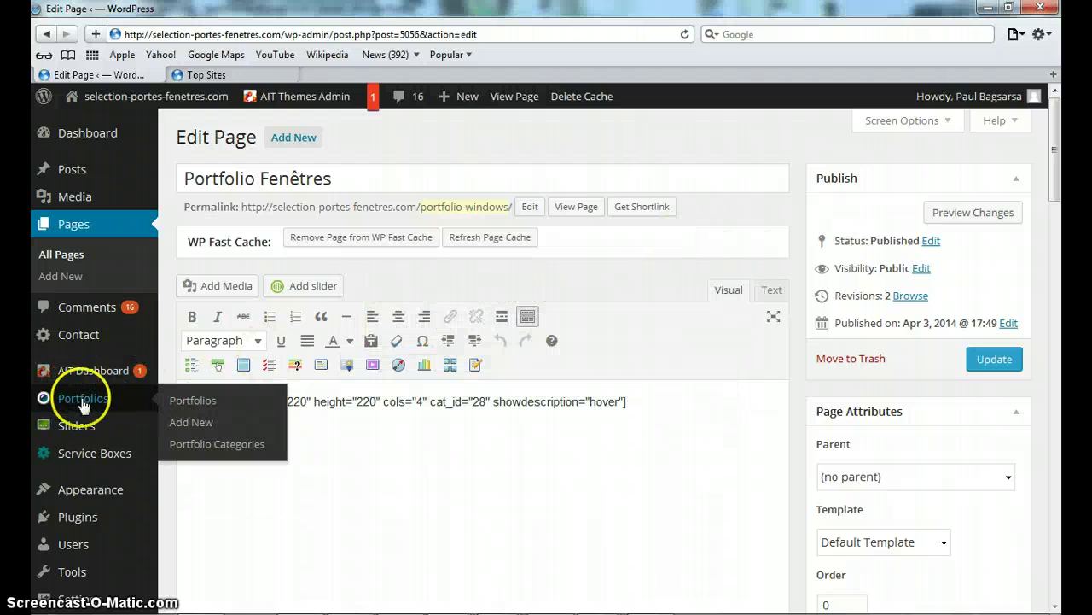
{"action": "left_click", "coordinate": [175, 401]}
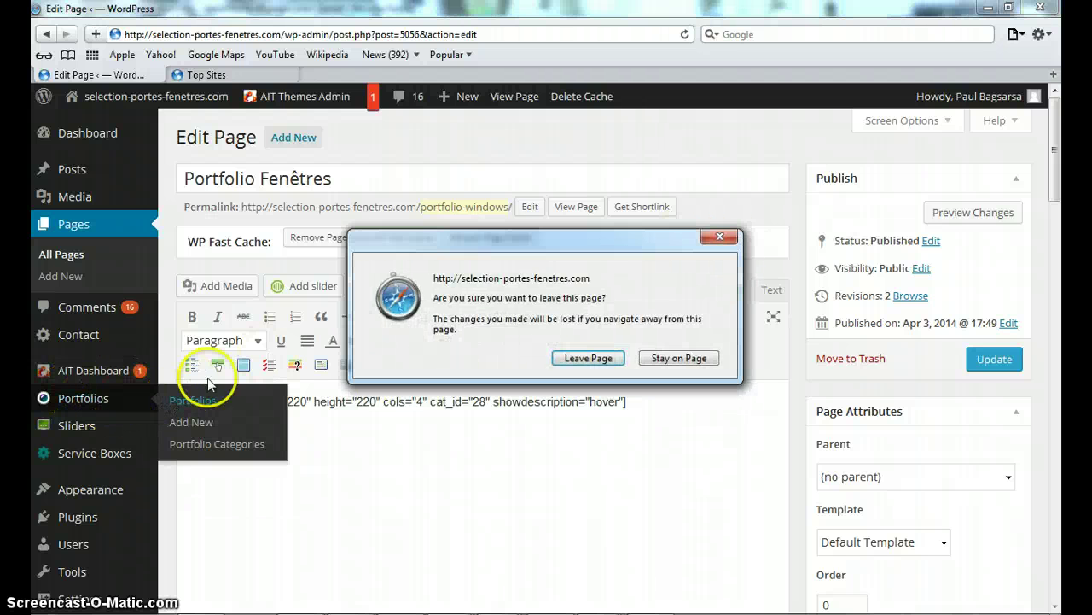
{"action": "left_click", "coordinate": [568, 359]}
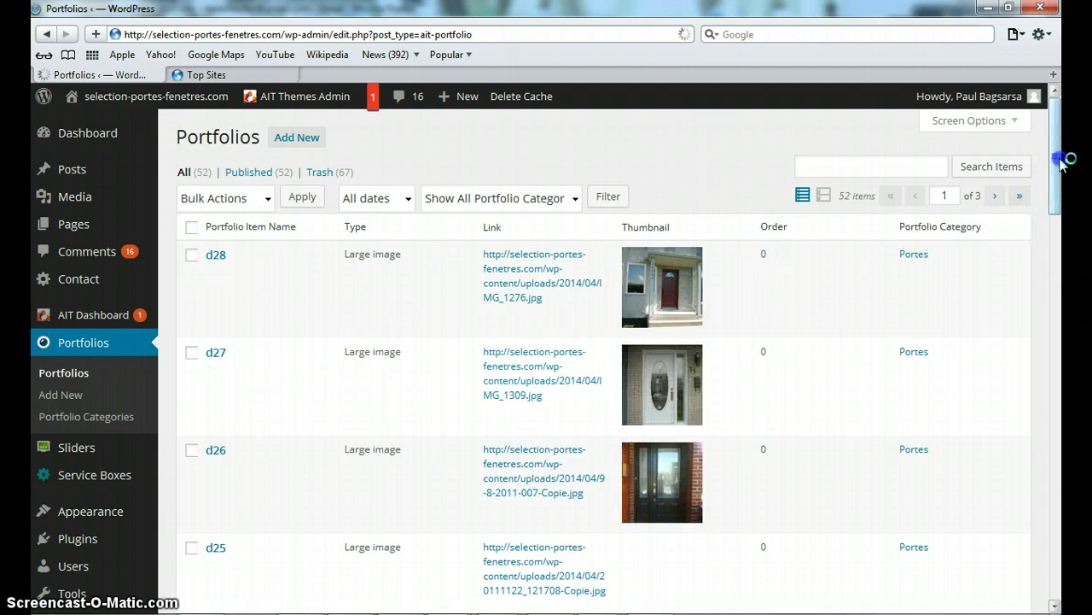
- Scroll through the Portfolios list of door items d28 to d10 under Portes
{"action": "mouse_move", "coordinate": [1057, 162]}
{"action": "left_mouse_down"}
{"action": "mouse_move", "coordinate": [1058, 217]}
{"action": "mouse_move", "coordinate": [1050, 162]}
{"action": "left_mouse_up"}
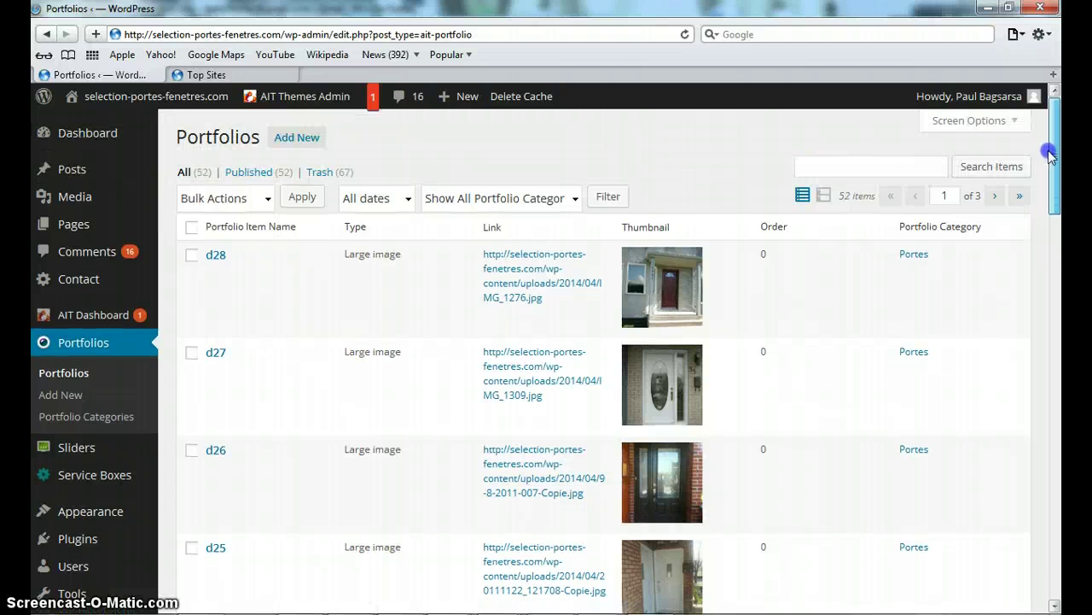
{"action": "mouse_move", "coordinate": [1050, 153]}
{"action": "left_mouse_down"}
{"action": "mouse_move", "coordinate": [1043, 556]}
{"action": "mouse_move", "coordinate": [1063, 153]}
{"action": "left_mouse_up"}
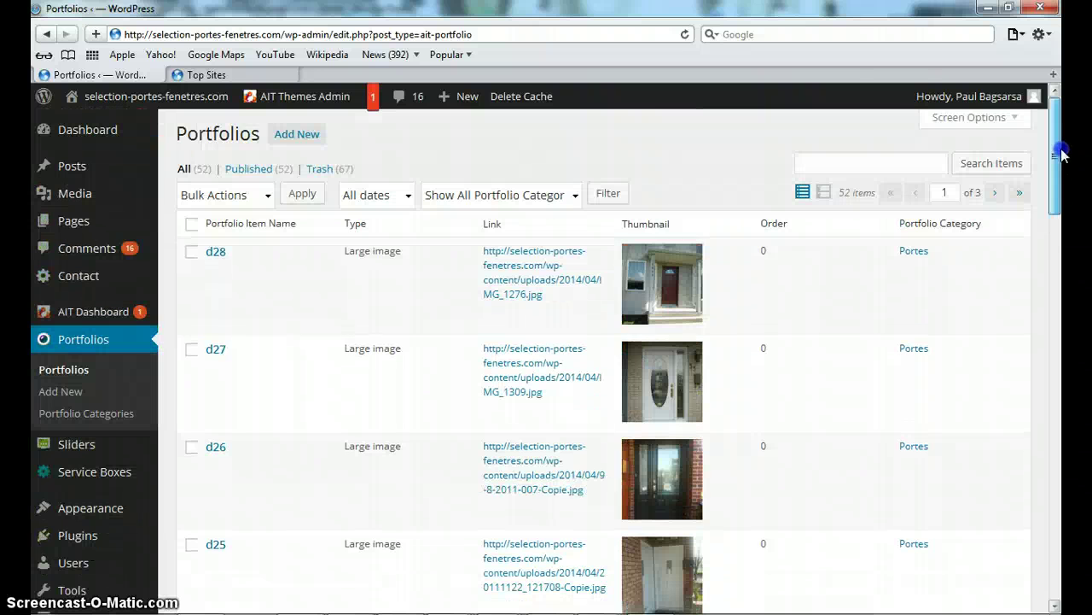
- Open portfolio item d28 to see its door photo, then show the browser window previews
{"action": "mouse_move", "coordinate": [258, 258]}
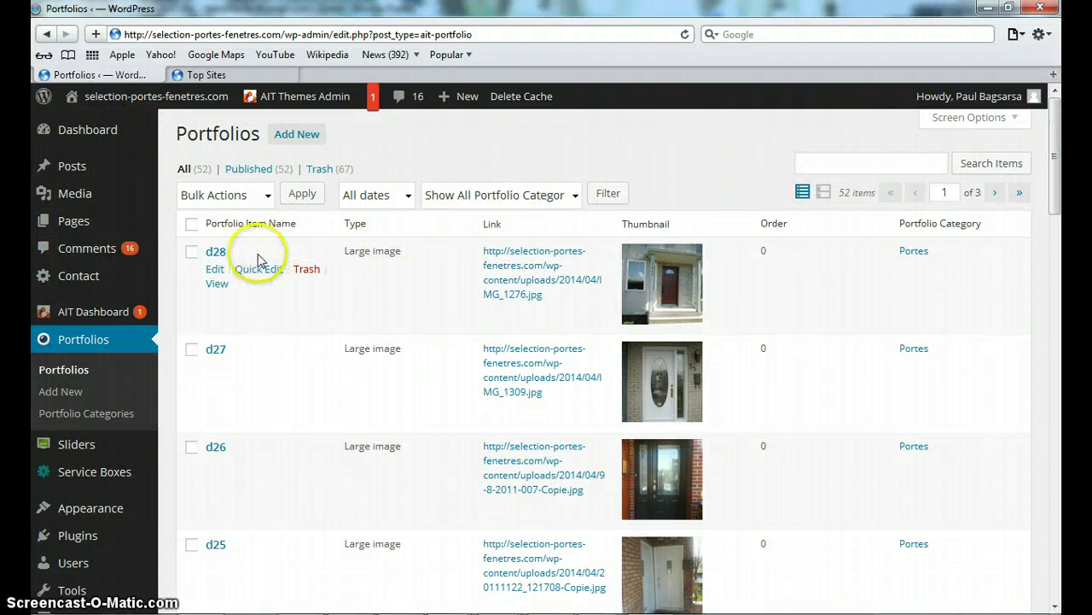
{"action": "left_click", "coordinate": [215, 272]}
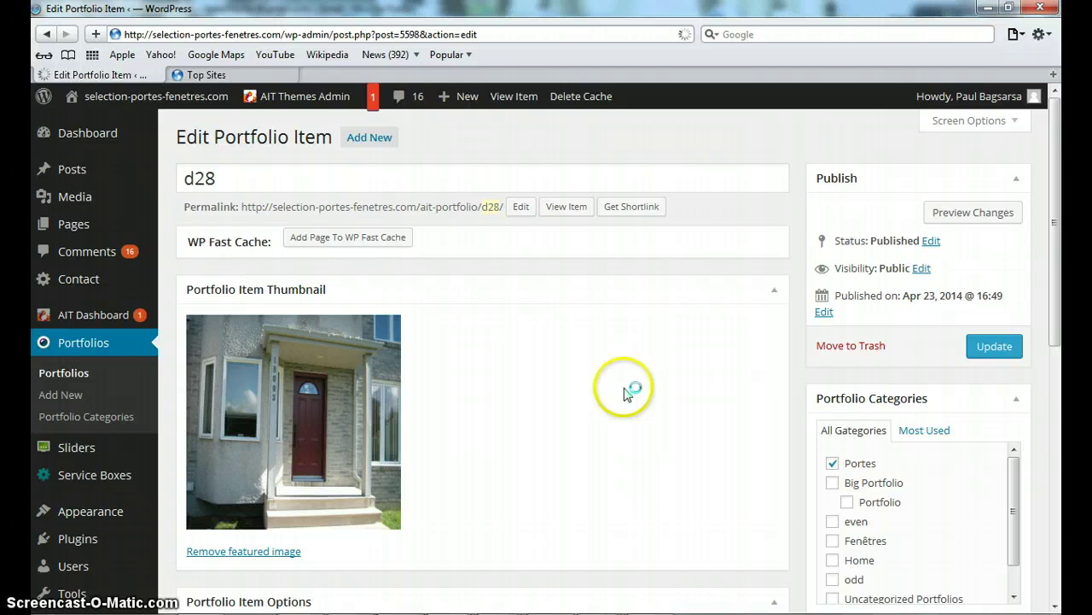
{"action": "mouse_move", "coordinate": [1056, 232]}
{"action": "left_mouse_down"}
{"action": "mouse_move", "coordinate": [1055, 282]}
{"action": "mouse_move", "coordinate": [1056, 223]}
{"action": "left_mouse_up"}
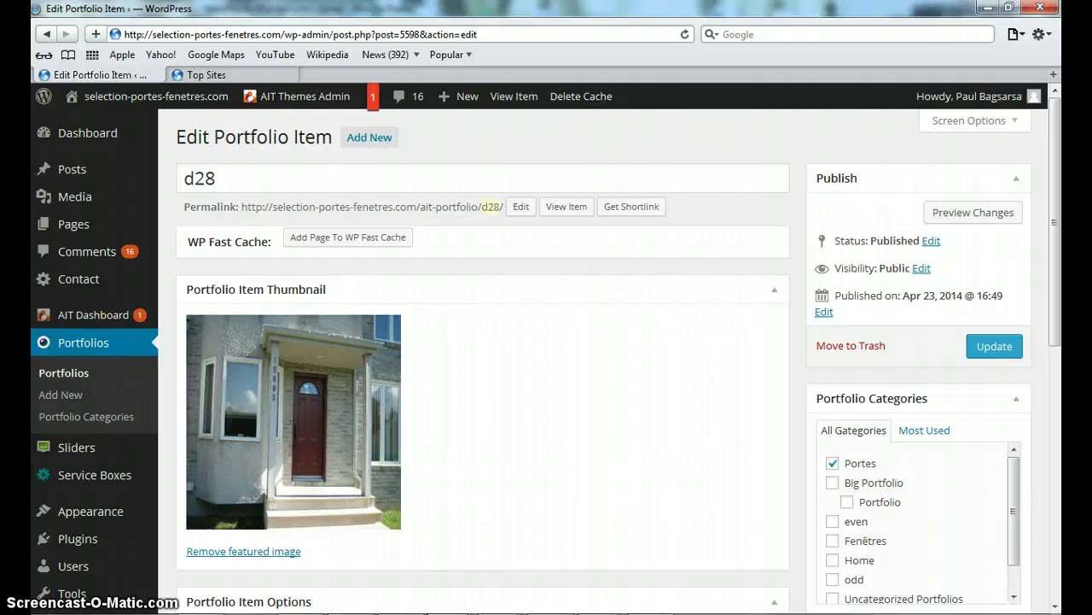
{"action": "left_click", "coordinate": [450, 613]}
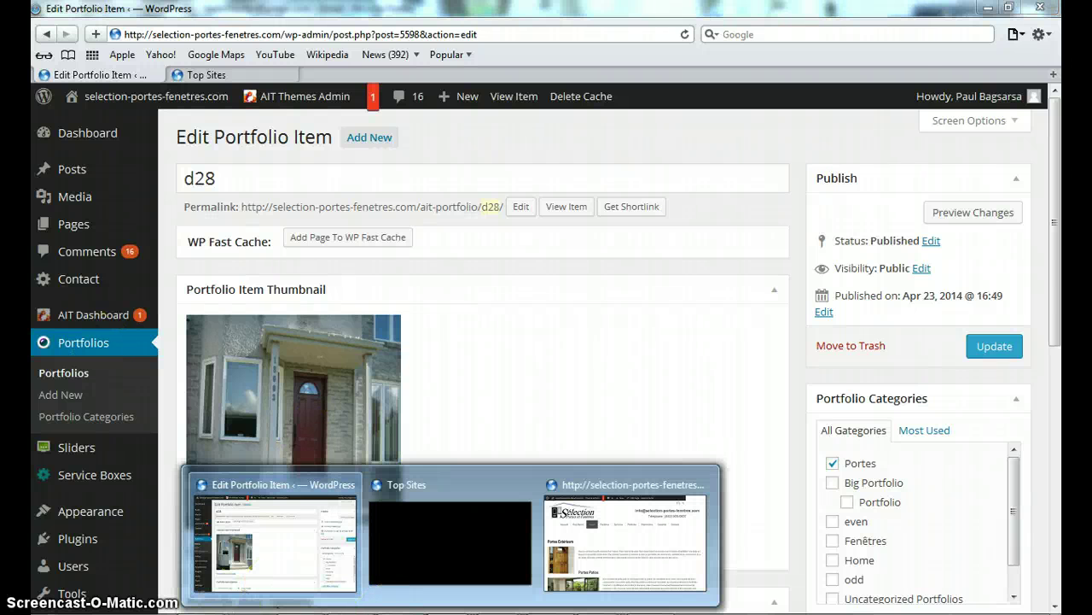
{"action": "left_click", "coordinate": [206, 613]}
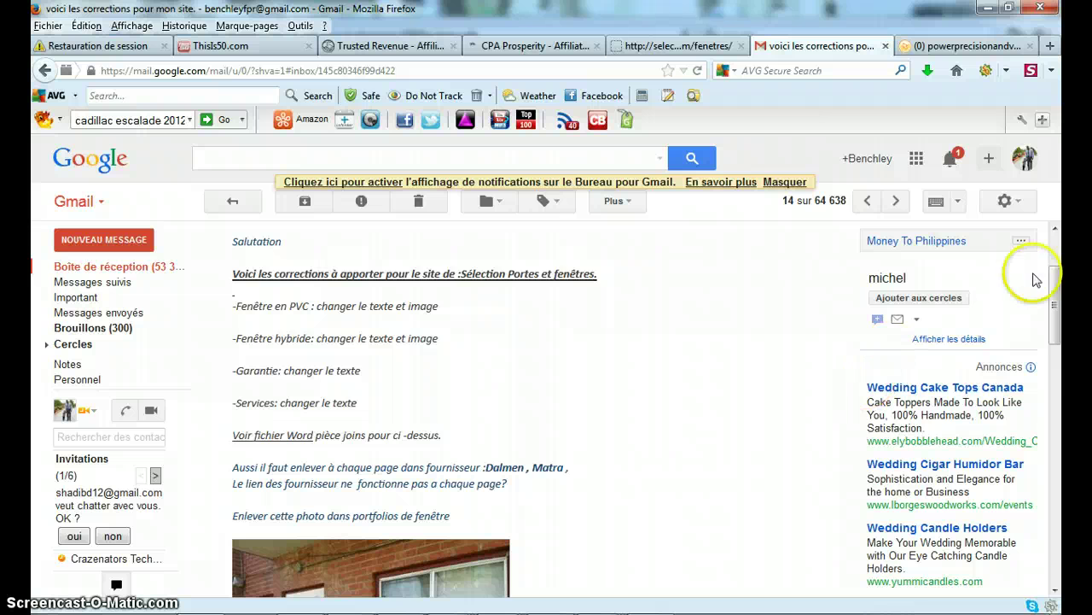
{"action": "left_click_drag", "start_coordinate": [1055, 300], "coordinate": [1054, 338]}
{"action": "left_click_drag", "start_coordinate": [1053, 350], "coordinate": [1049, 361]}
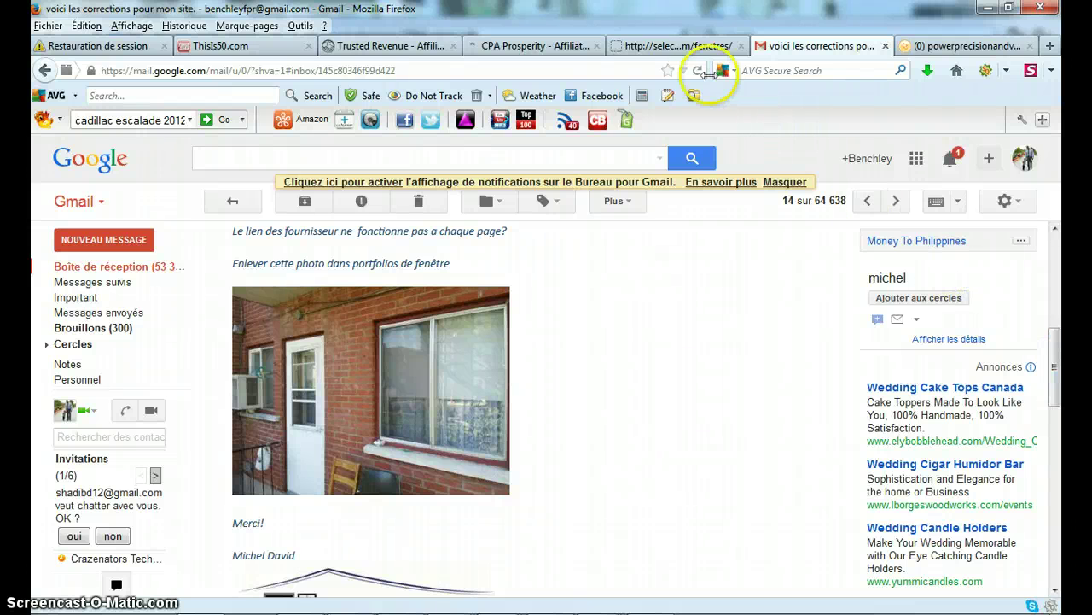
{"action": "mouse_move", "coordinate": [451, 611]}
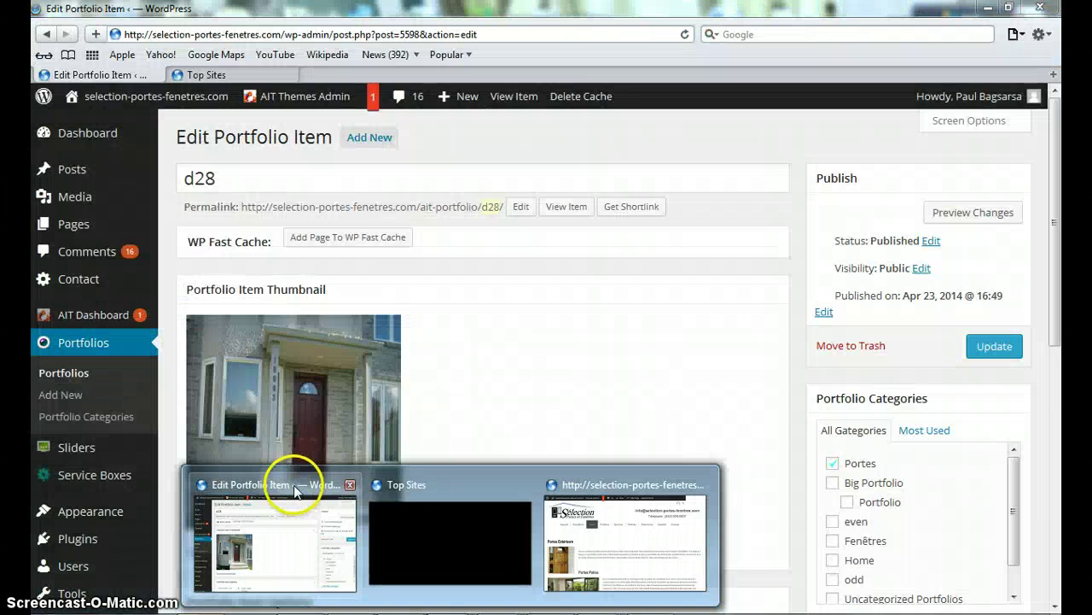
- Page through the Portfolios list to the brick-wall w23 window item on page 2 of 3
{"action": "left_click", "coordinate": [288, 478]}
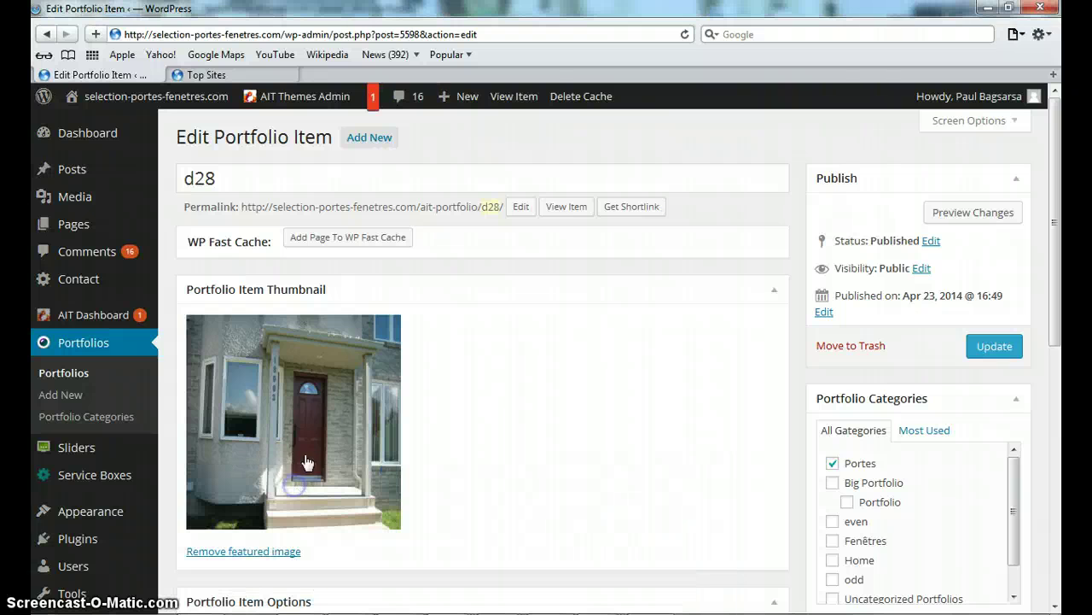
{"action": "left_click", "coordinate": [75, 342]}
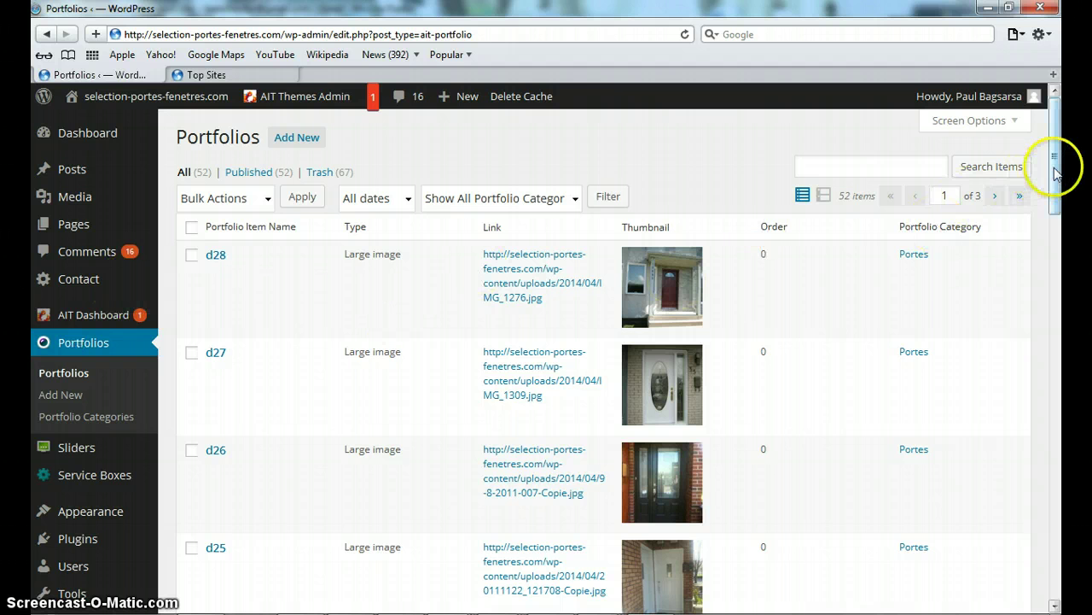
{"action": "left_click_drag", "start_coordinate": [1055, 171], "coordinate": [1055, 582]}
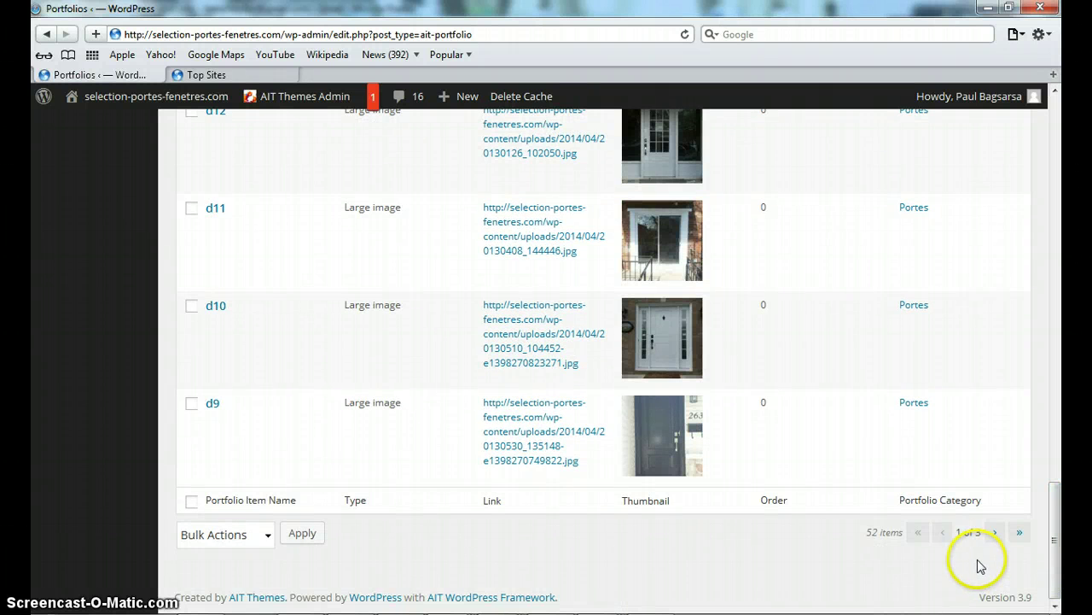
{"action": "left_click", "coordinate": [994, 536]}
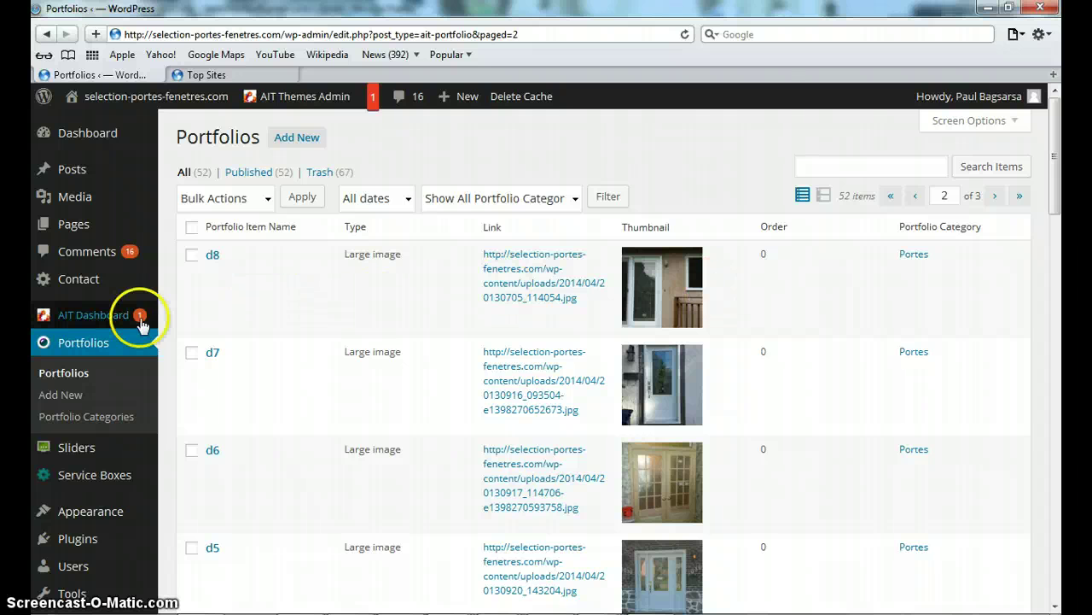
{"action": "left_click", "coordinate": [61, 376]}
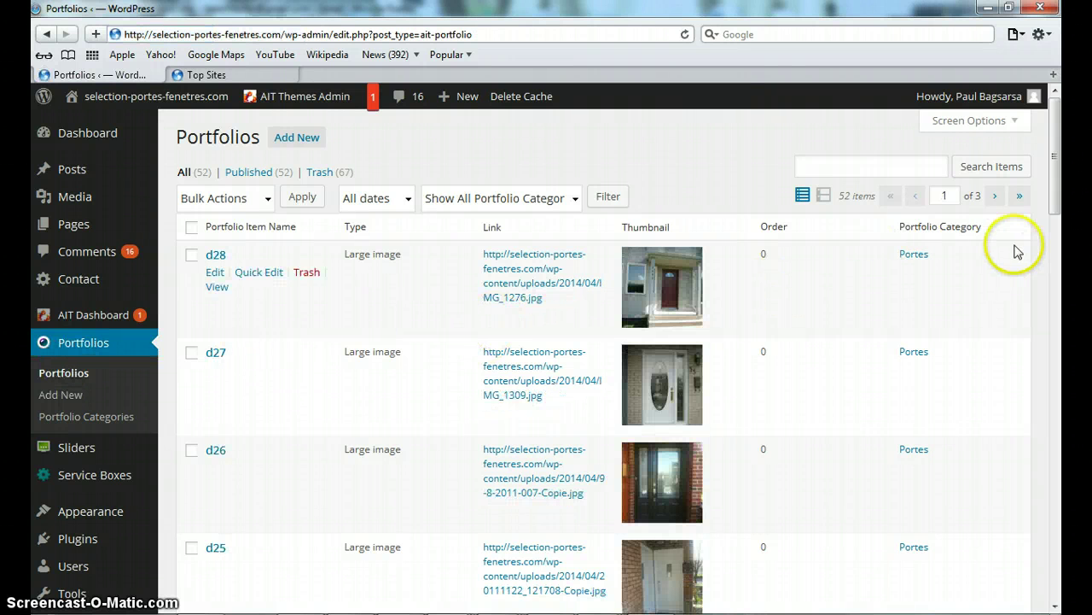
{"action": "left_click_drag", "start_coordinate": [1056, 207], "coordinate": [1058, 591]}
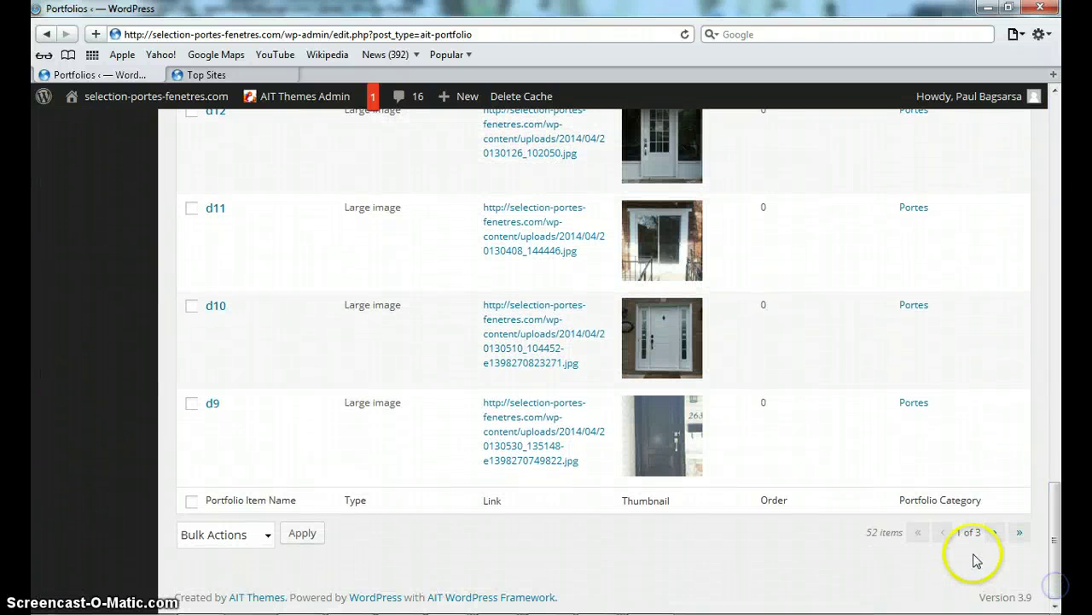
{"action": "left_click", "coordinate": [996, 533]}
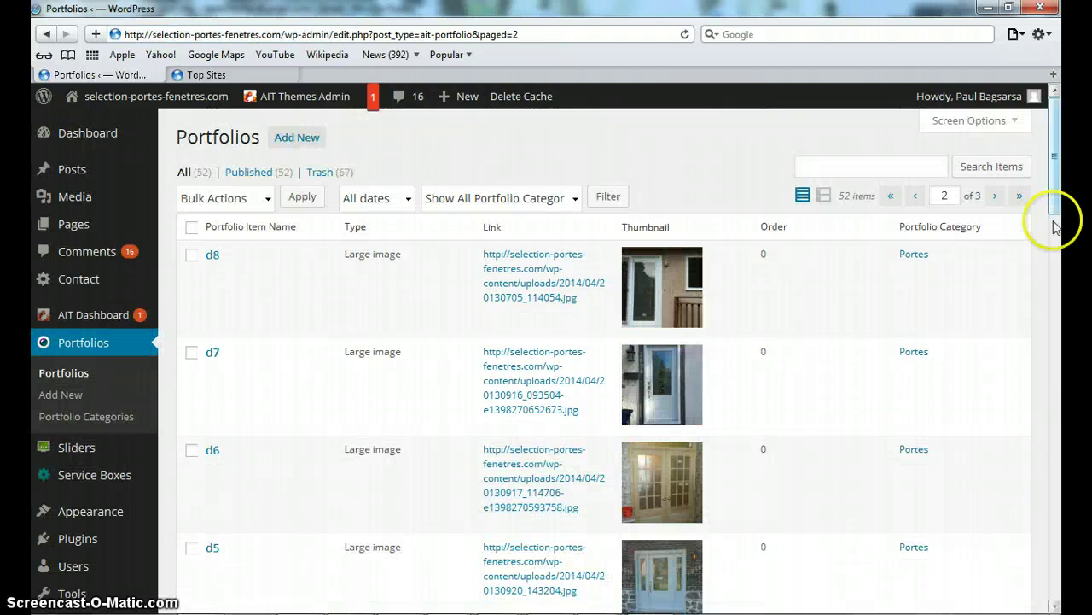
{"action": "left_click_drag", "start_coordinate": [1053, 159], "coordinate": [1061, 359]}
{"action": "mouse_move", "coordinate": [671, 333]}
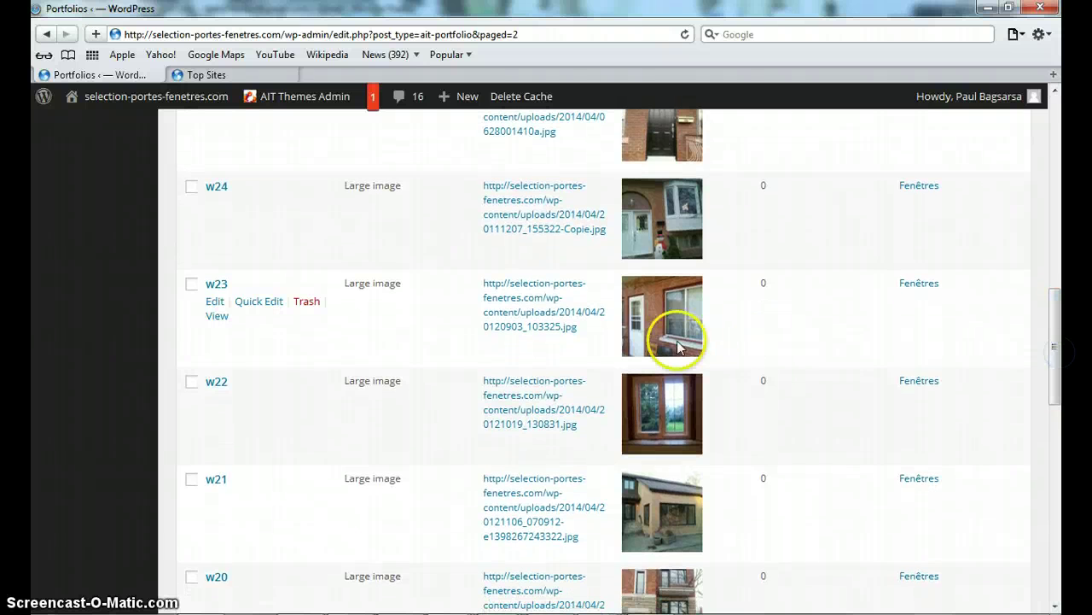
- Trash the w23 window photo and reload the Portfolios list to confirm 51 items remain
{"action": "left_click", "coordinate": [305, 304]}
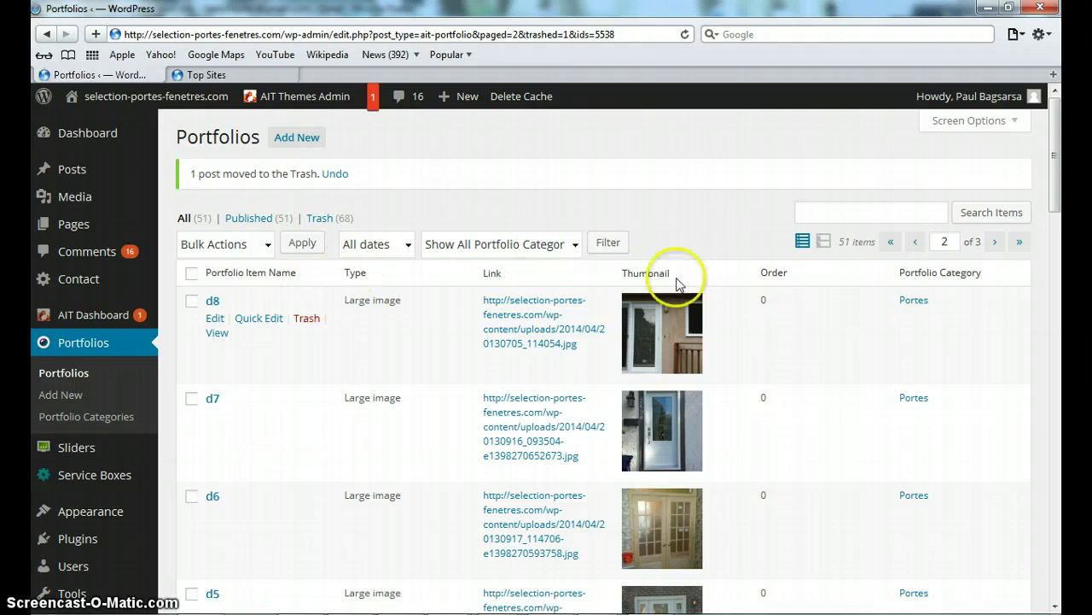
{"action": "left_click_drag", "start_coordinate": [1057, 158], "coordinate": [1040, 551]}
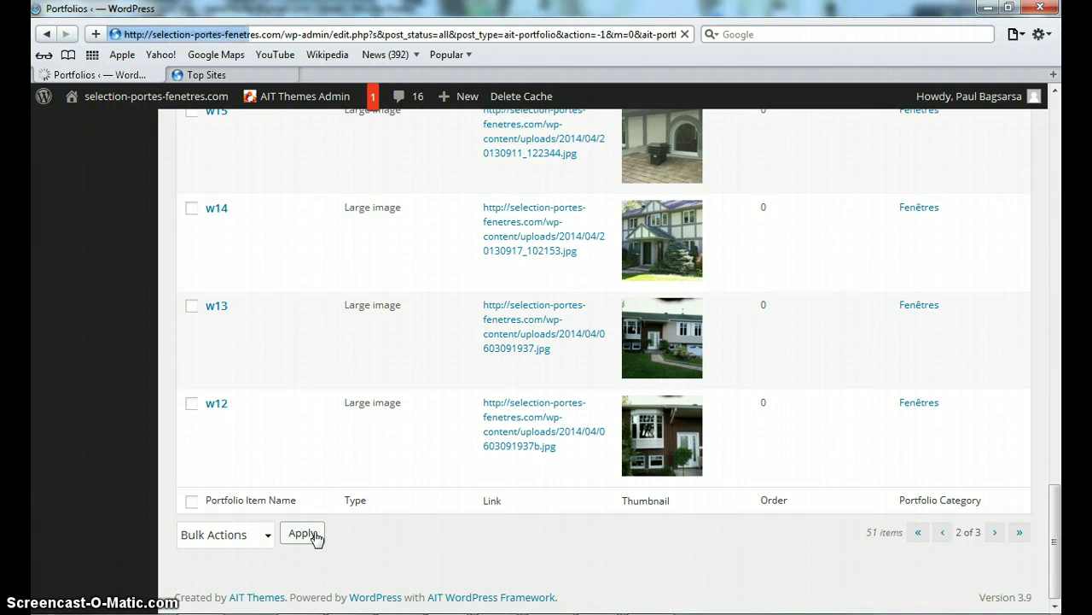
{"action": "left_click", "coordinate": [493, 456]}
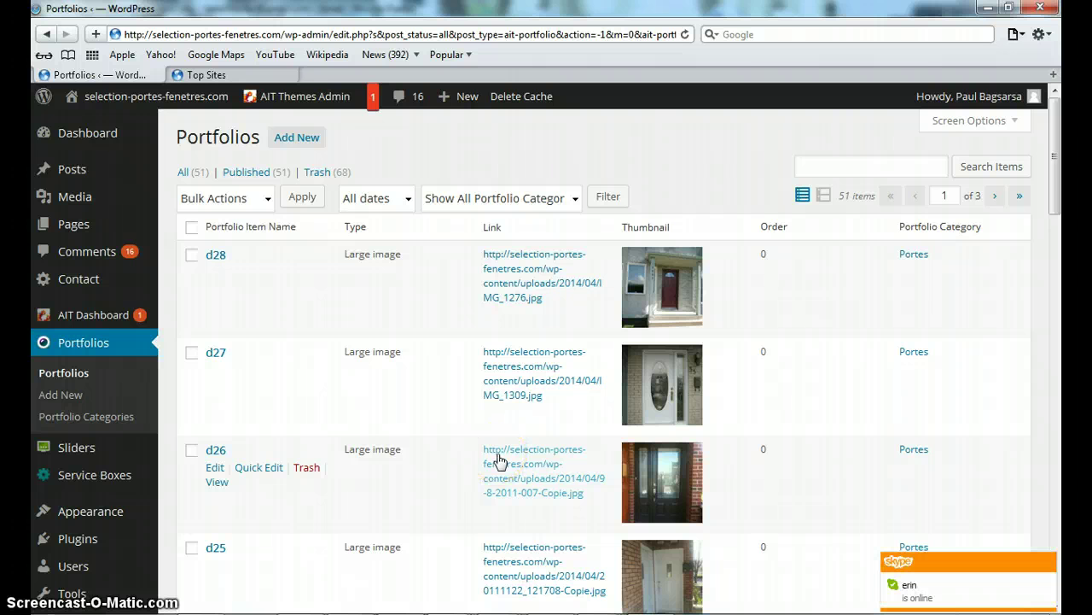
{"action": "left_click", "coordinate": [1055, 188]}
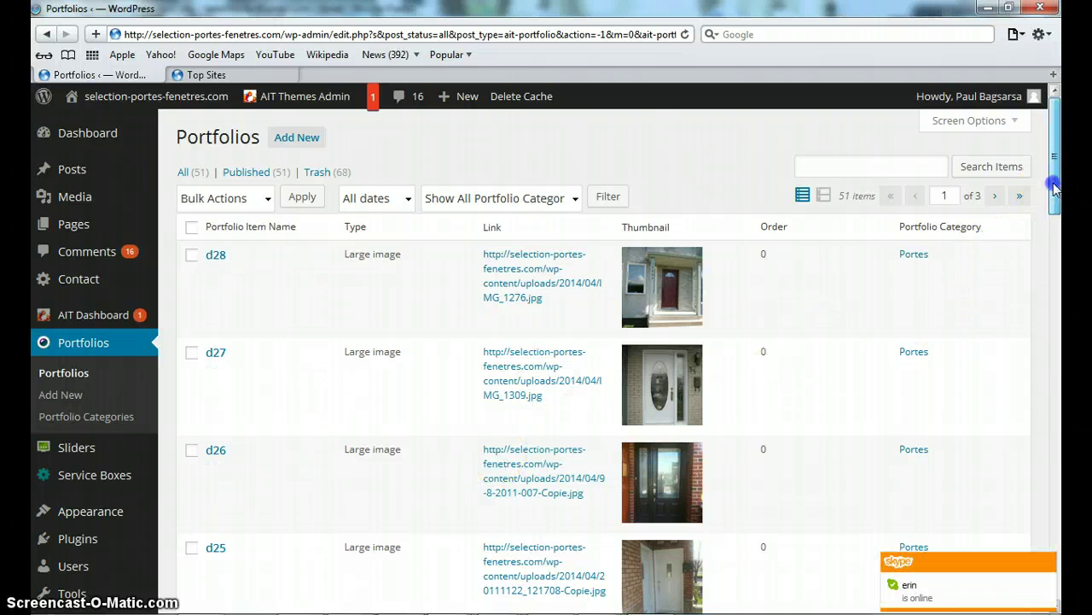
{"action": "mouse_move", "coordinate": [1055, 188]}
{"action": "left_mouse_down"}
{"action": "mouse_move", "coordinate": [1055, 209]}
{"action": "mouse_move", "coordinate": [1049, 157]}
{"action": "left_mouse_up"}
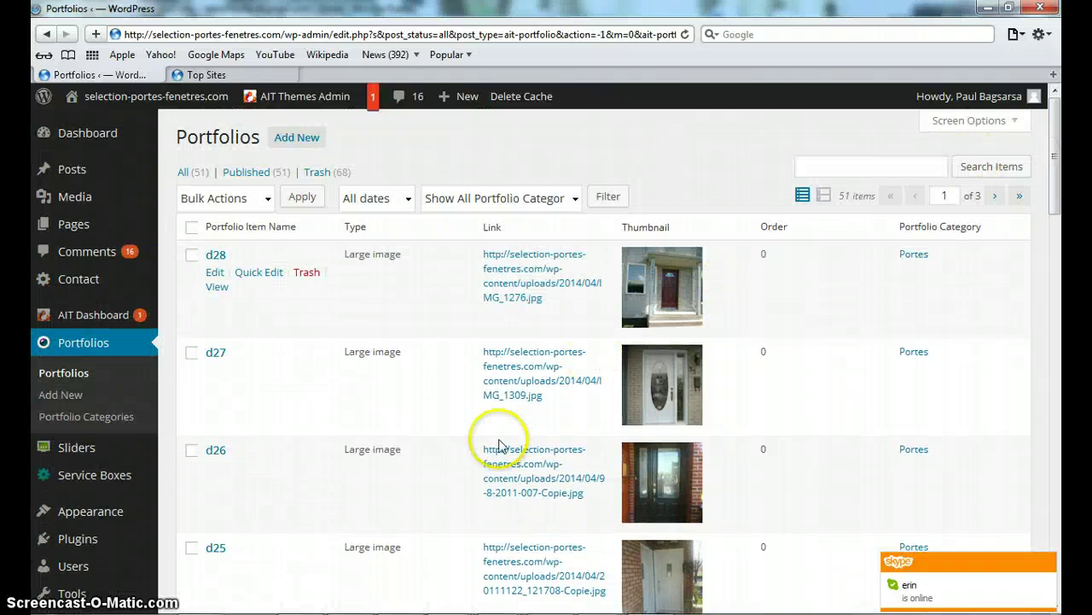